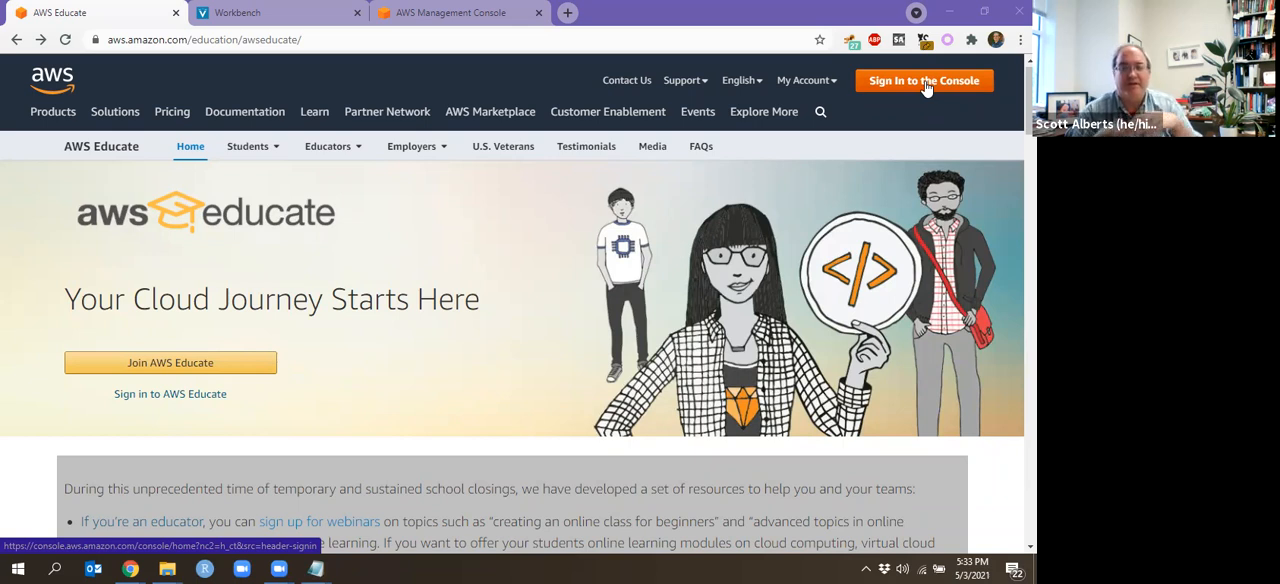
From the AWS Management Console, go to EC2 and list the three running instances
{"action": "left_click", "coordinate": [927, 86]}
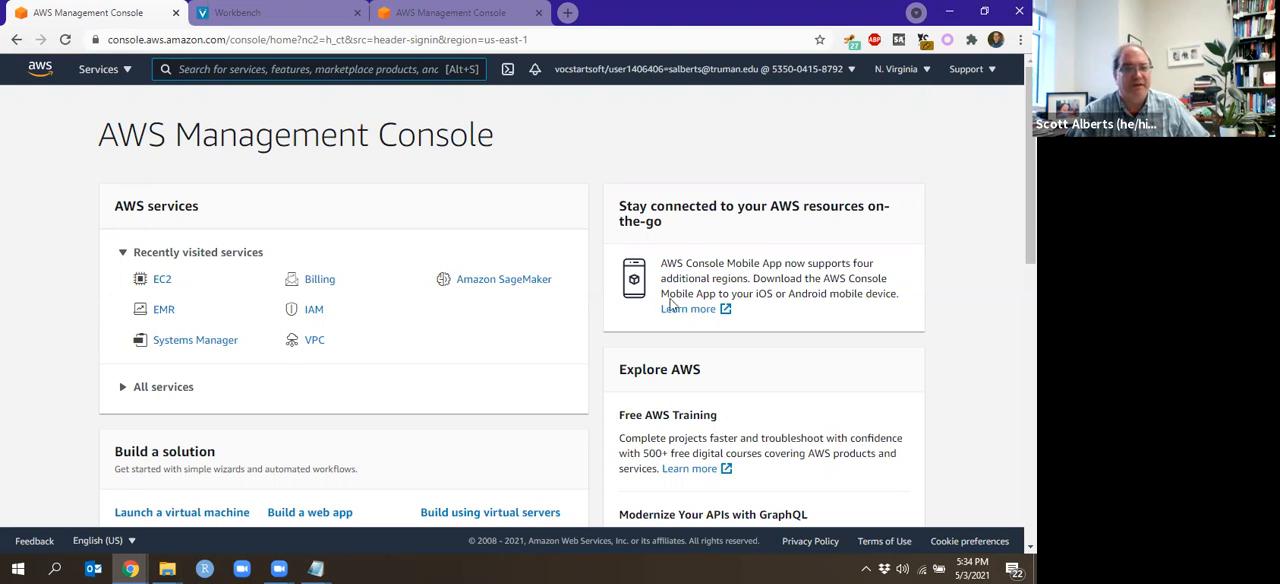
{"action": "left_click", "coordinate": [162, 279]}
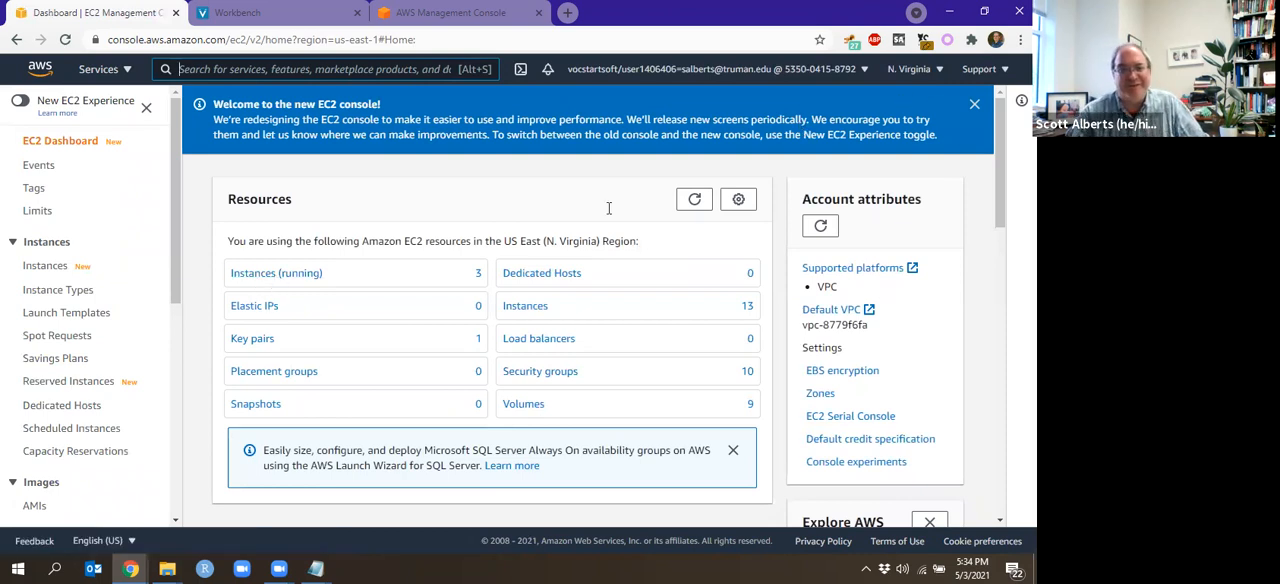
{"action": "left_click", "coordinate": [276, 273]}
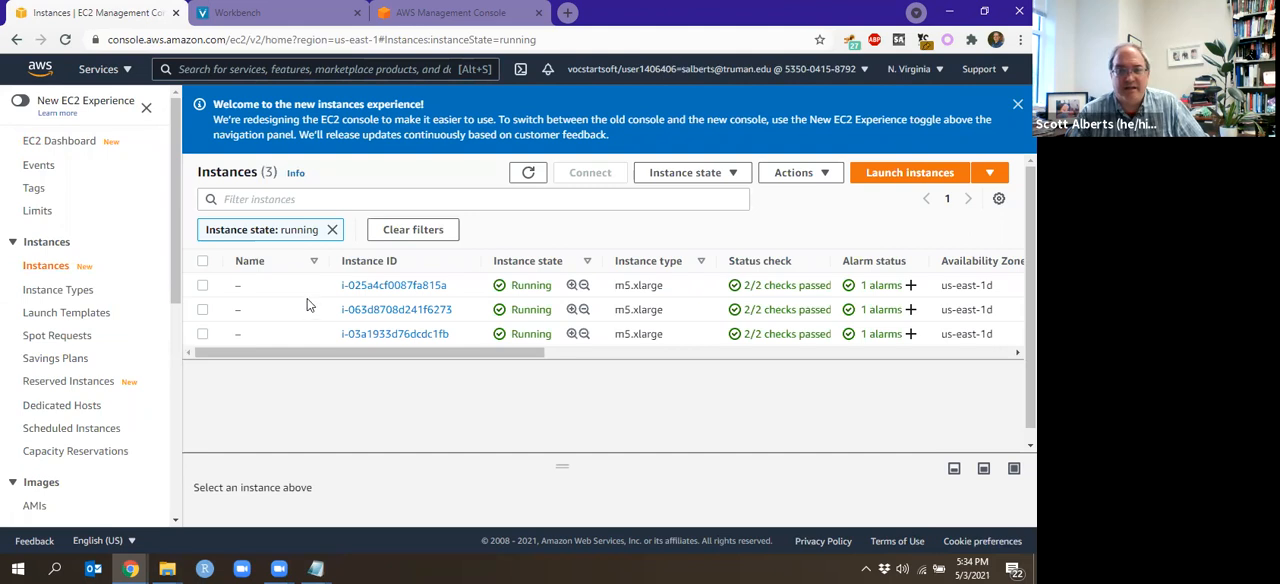
Start the launch wizard and search AMIs for 'louis', showing the 3 Community AMI results led by the RStudio image
{"action": "left_click", "coordinate": [903, 176]}
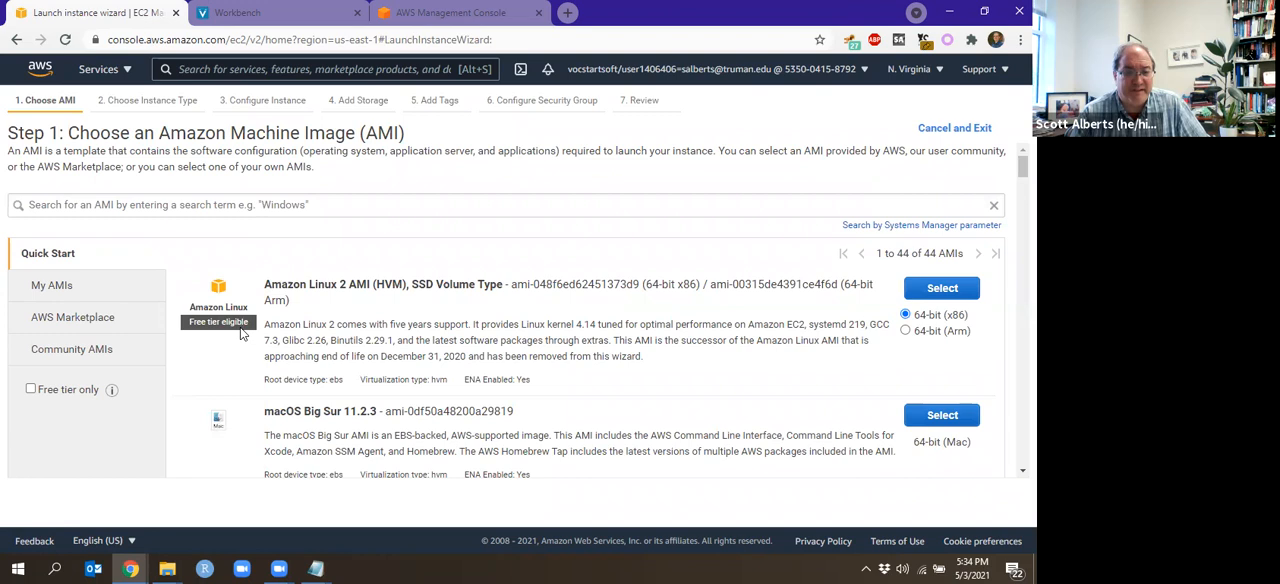
{"action": "scroll", "coordinate": [335, 375], "scroll_direction": "down", "scroll_amount": 2}
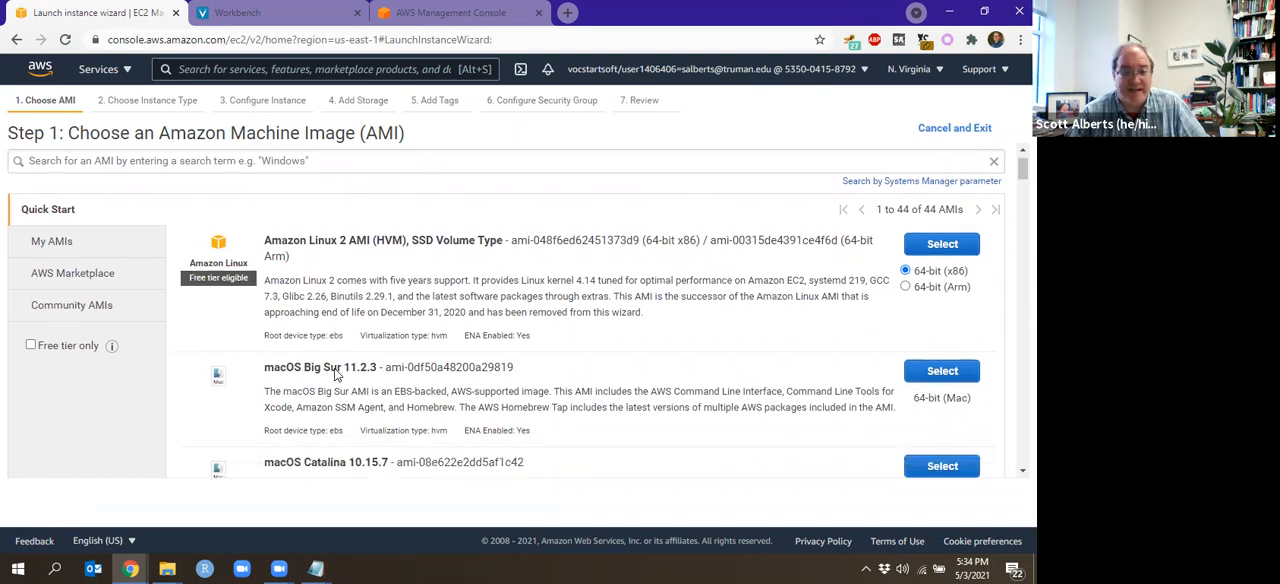
{"action": "scroll", "coordinate": [338, 372], "scroll_direction": "down", "scroll_amount": 2}
{"action": "scroll", "coordinate": [338, 372], "scroll_direction": "down", "scroll_amount": 4}
{"action": "scroll", "coordinate": [338, 372], "scroll_direction": "down", "scroll_amount": 3}
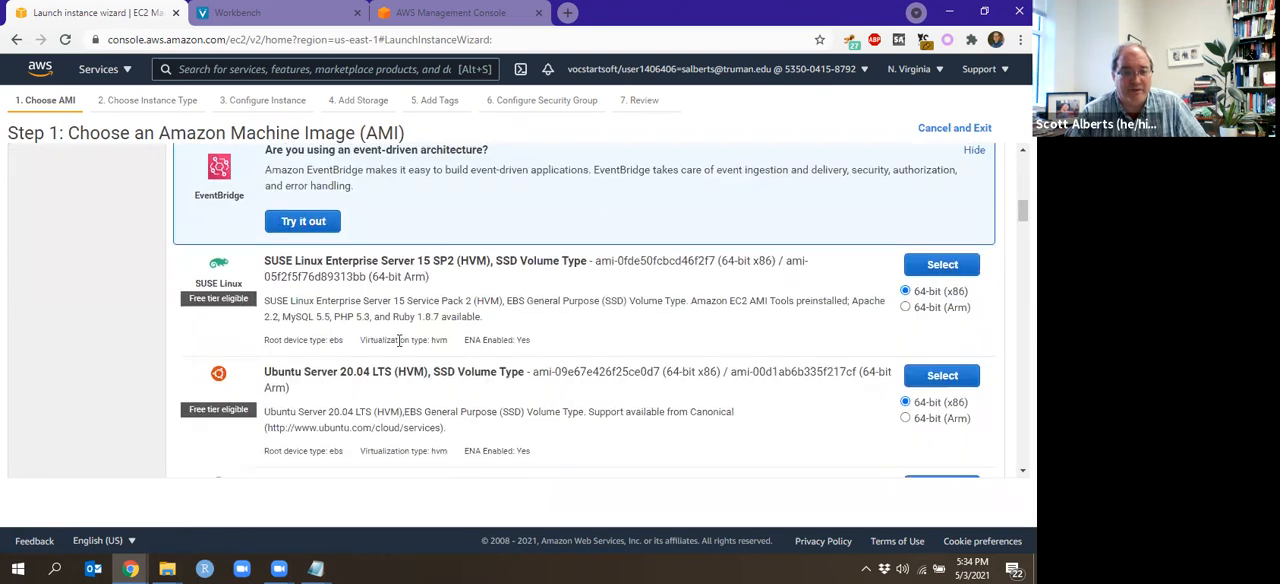
{"action": "scroll", "coordinate": [398, 352], "scroll_direction": "down", "scroll_amount": 3}
{"action": "scroll", "coordinate": [398, 352], "scroll_direction": "down", "scroll_amount": 3}
{"action": "scroll", "coordinate": [398, 352], "scroll_direction": "down", "scroll_amount": 3}
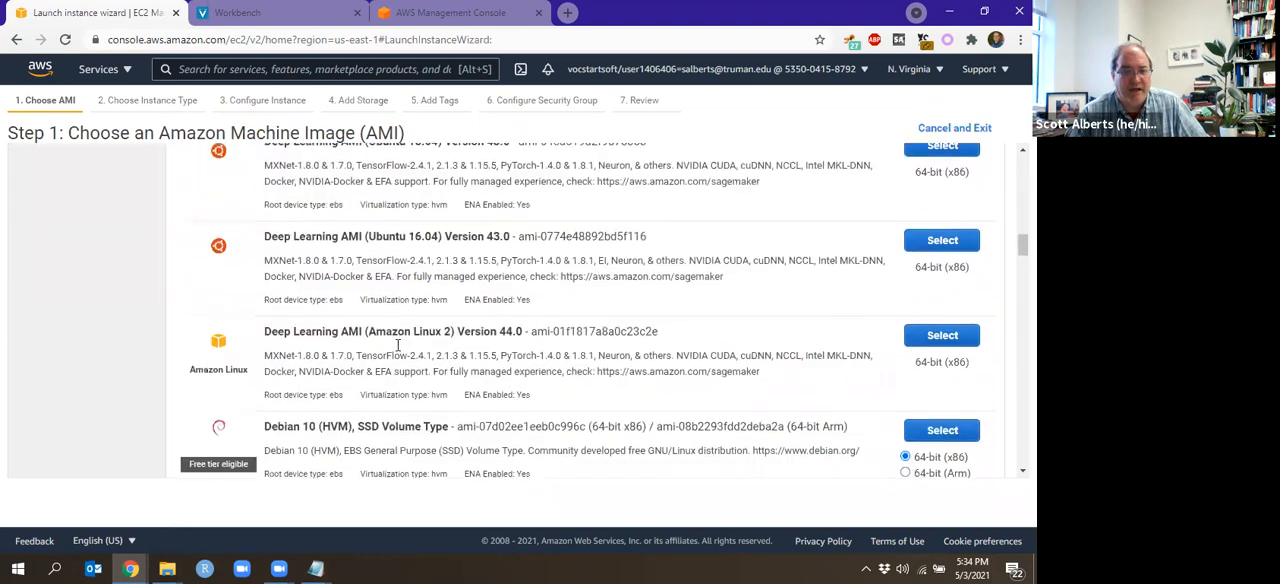
{"action": "scroll", "coordinate": [390, 348], "scroll_direction": "down", "scroll_amount": 1}
{"action": "scroll", "coordinate": [505, 393], "scroll_direction": "up", "scroll_amount": 3}
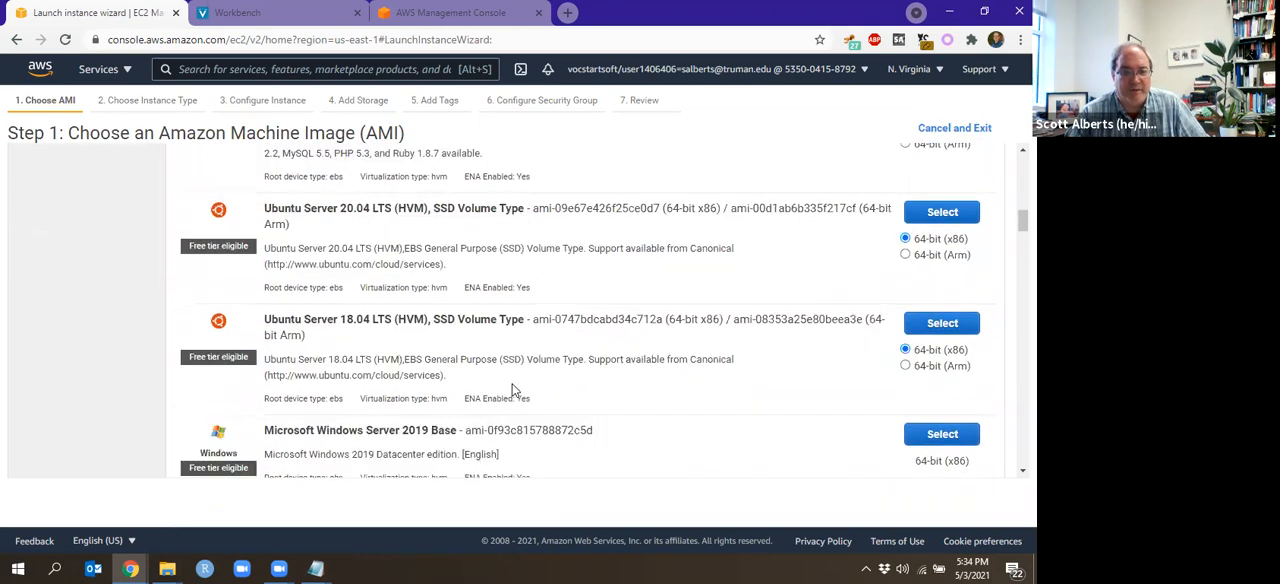
{"action": "scroll", "coordinate": [513, 386], "scroll_direction": "up", "scroll_amount": 4}
{"action": "scroll", "coordinate": [513, 386], "scroll_direction": "up", "scroll_amount": 4}
{"action": "scroll", "coordinate": [513, 386], "scroll_direction": "up", "scroll_amount": 3}
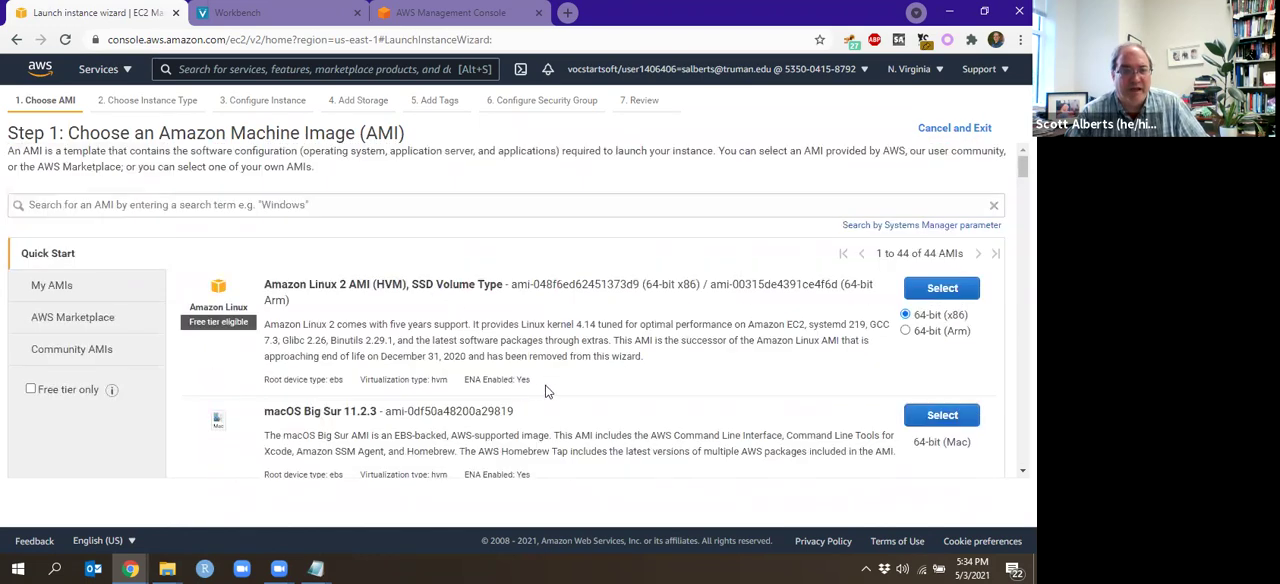
{"action": "left_click", "coordinate": [305, 207]}
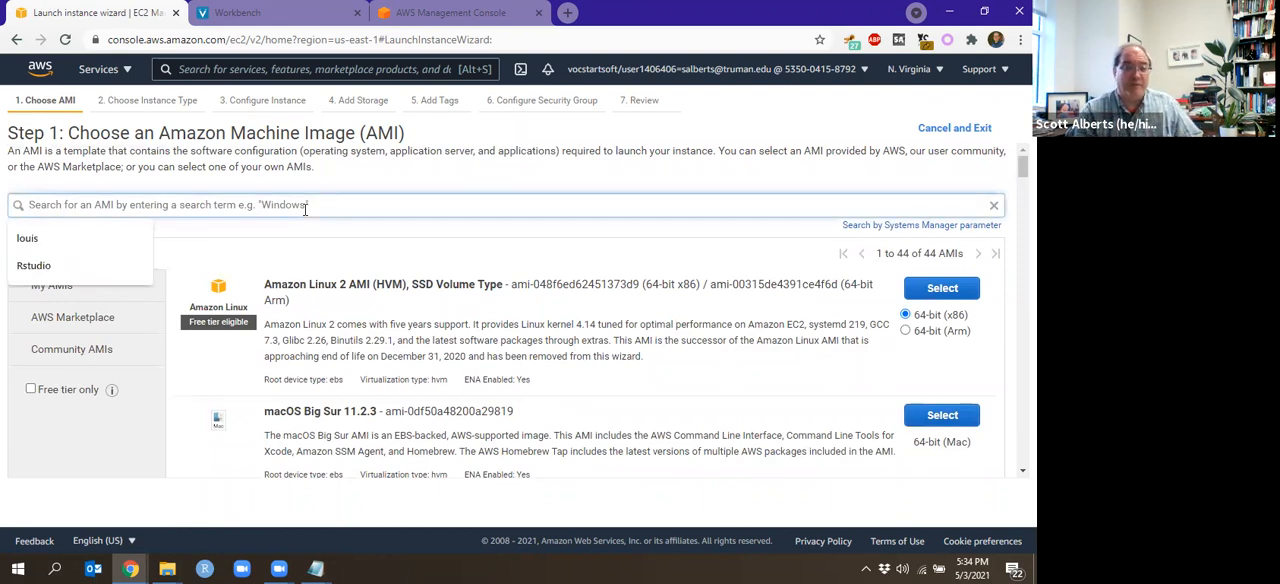
{"action": "key", "text": "Down"}
{"action": "key", "text": "Return"}
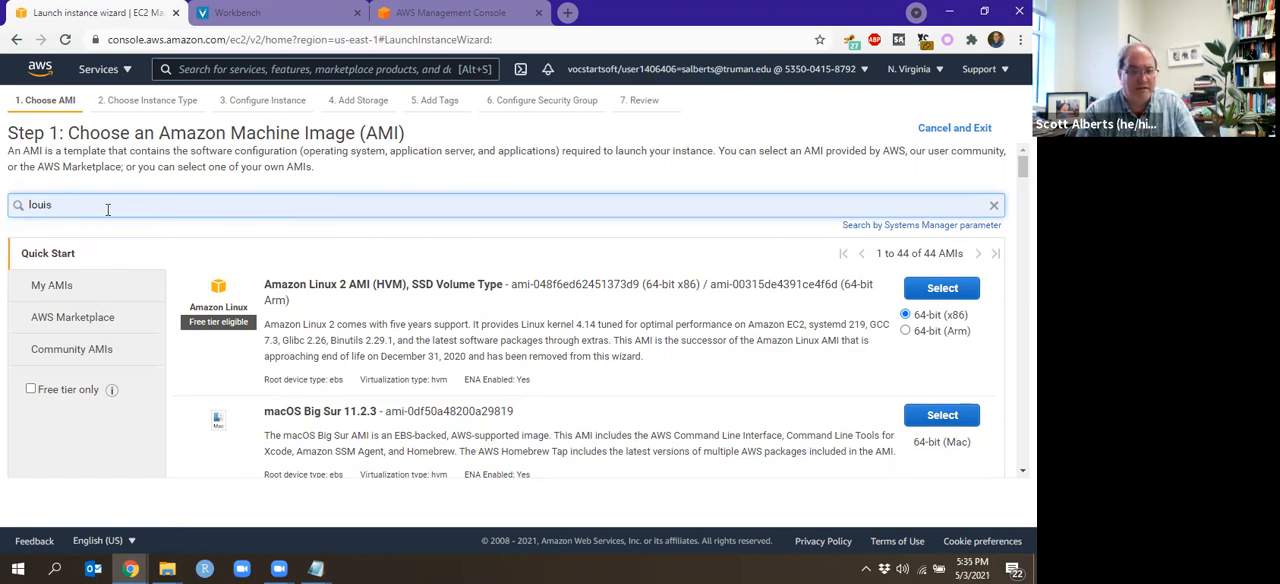
{"action": "key", "text": "Return"}
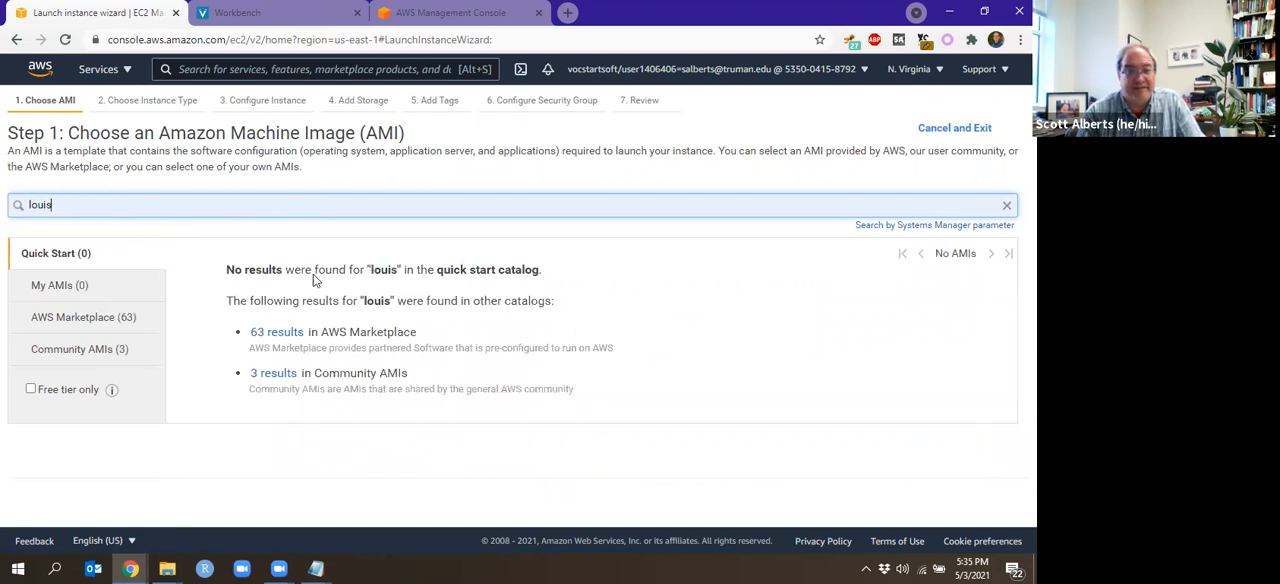
{"action": "left_click", "coordinate": [275, 373]}
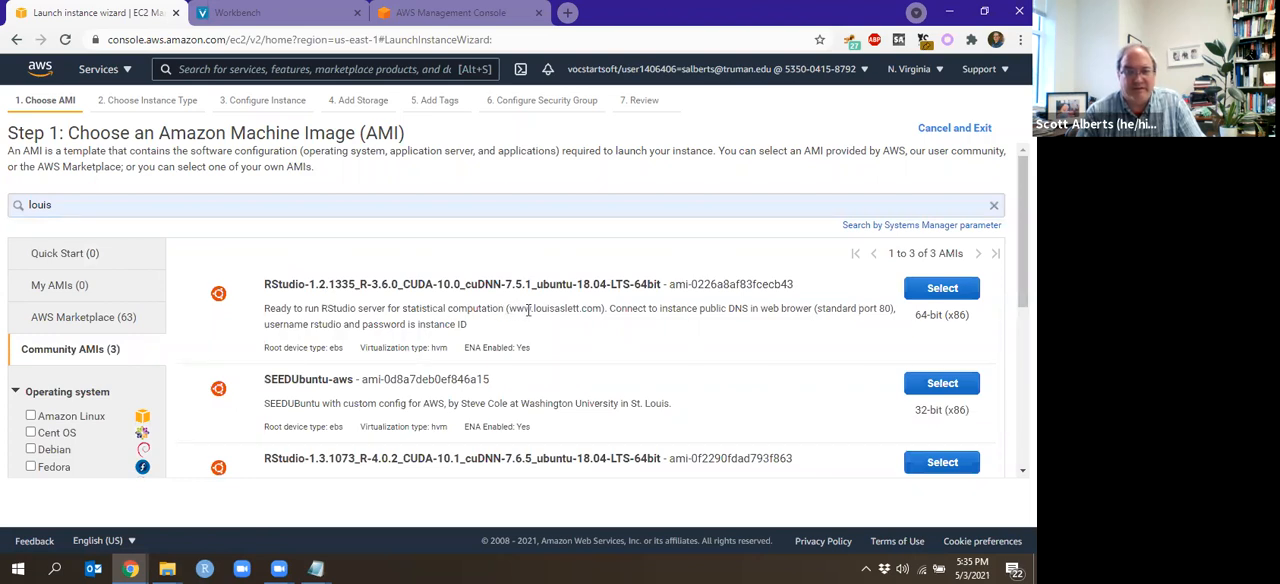
{"action": "left_click_drag", "start_coordinate": [522, 309], "coordinate": [583, 312]}
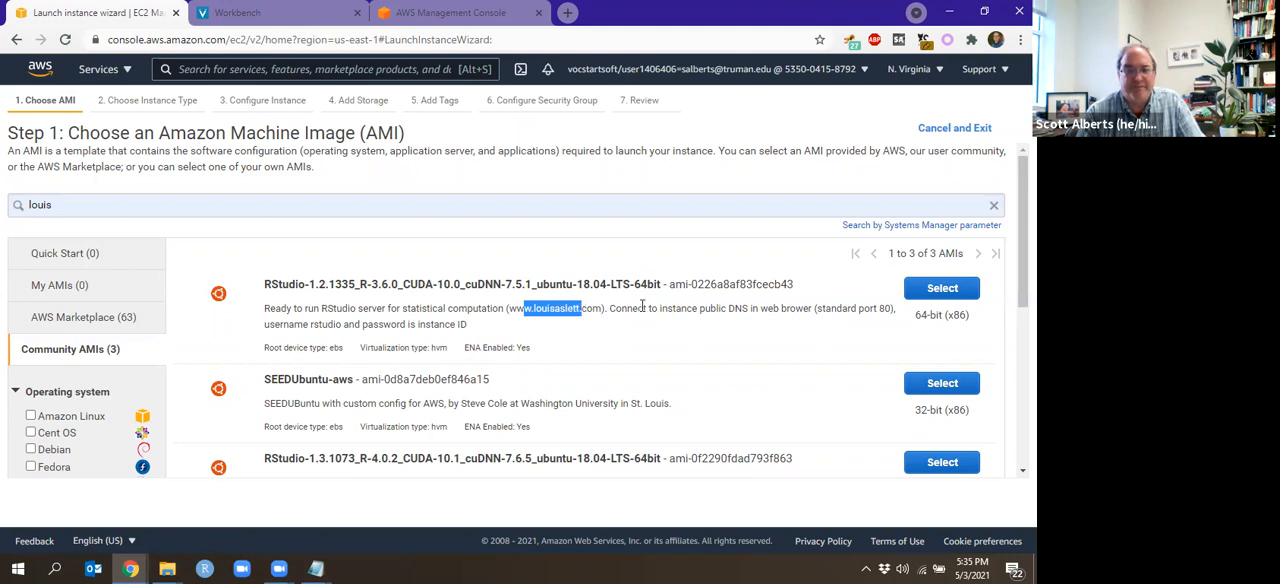
Select the first RStudio R-3.6.0 Ubuntu 18.04 AMI, landing on instance types with t2.micro checked
{"action": "left_click", "coordinate": [941, 288]}
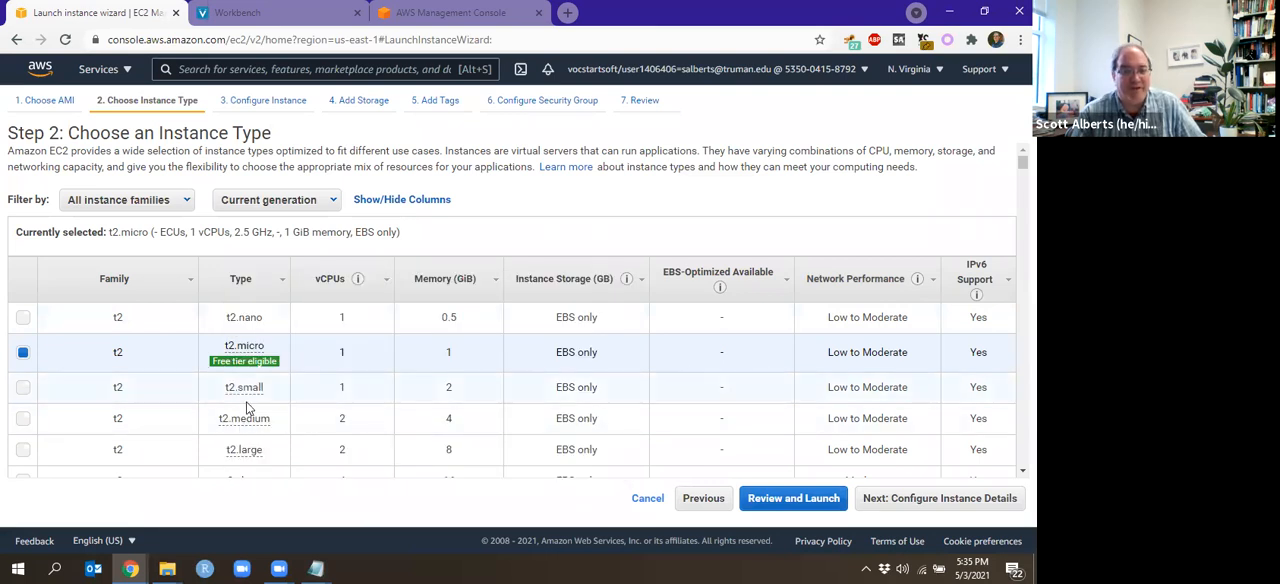
{"action": "scroll", "coordinate": [324, 398], "scroll_direction": "down", "scroll_amount": 3}
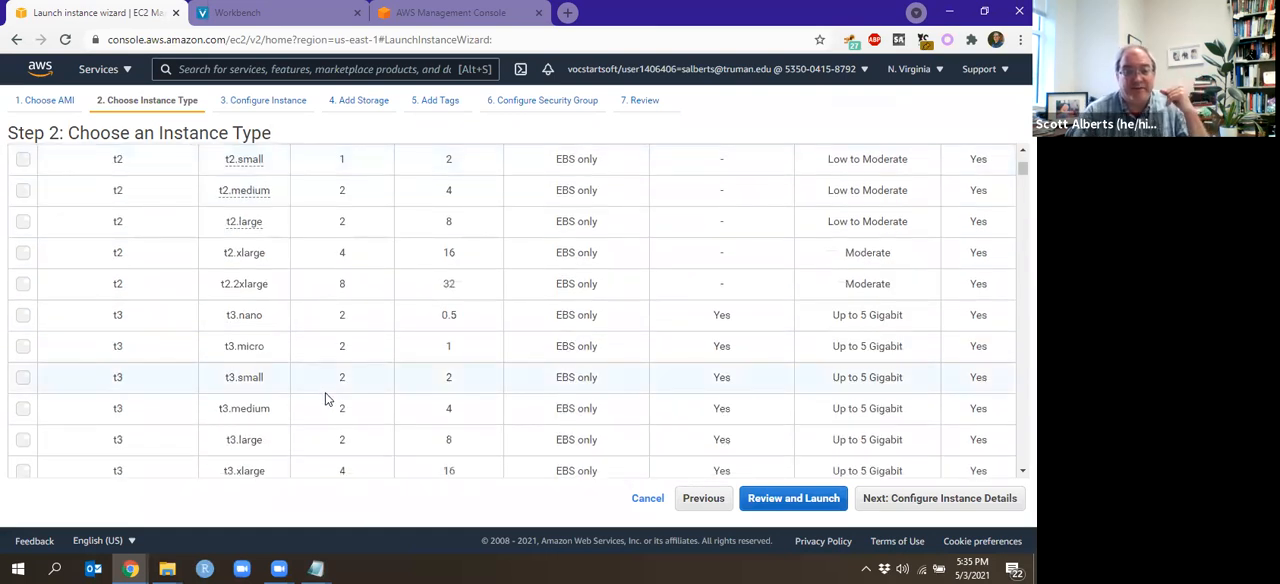
{"action": "scroll", "coordinate": [325, 398], "scroll_direction": "down", "scroll_amount": 2}
{"action": "scroll", "coordinate": [325, 398], "scroll_direction": "down", "scroll_amount": 2}
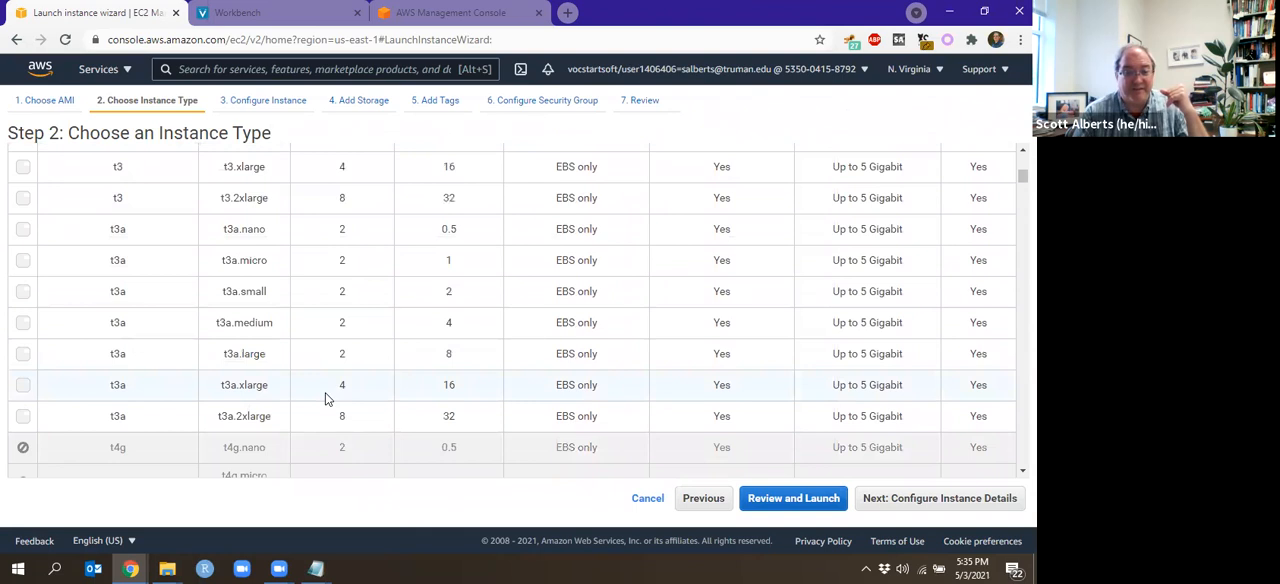
{"action": "scroll", "coordinate": [325, 398], "scroll_direction": "down", "scroll_amount": 3}
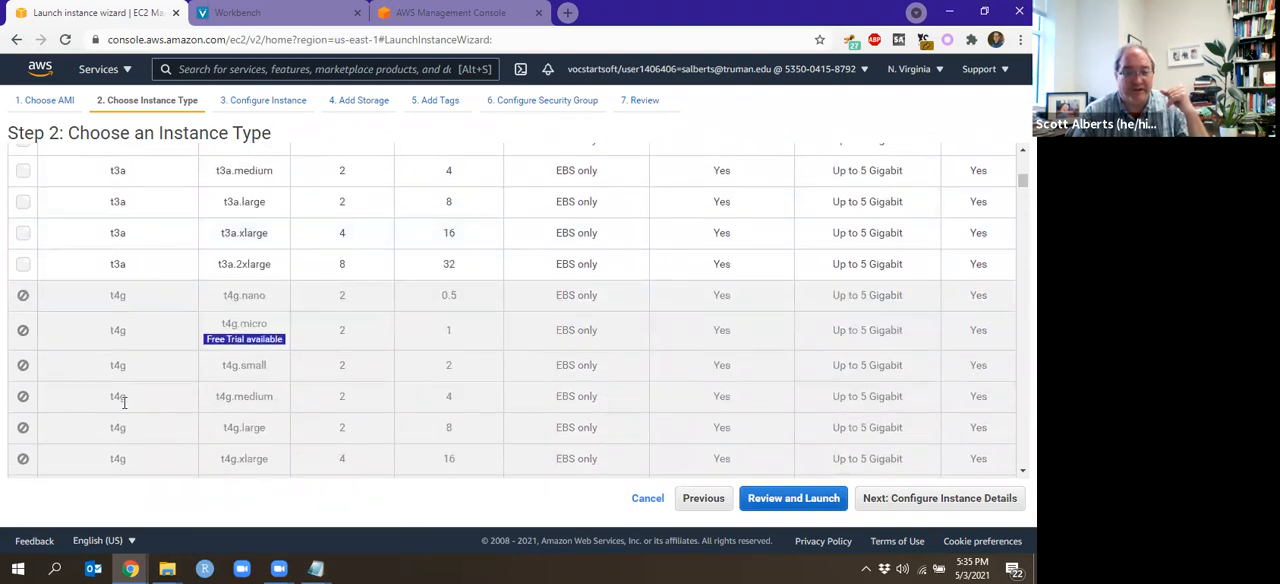
{"action": "scroll", "coordinate": [300, 385], "scroll_direction": "down", "scroll_amount": 3}
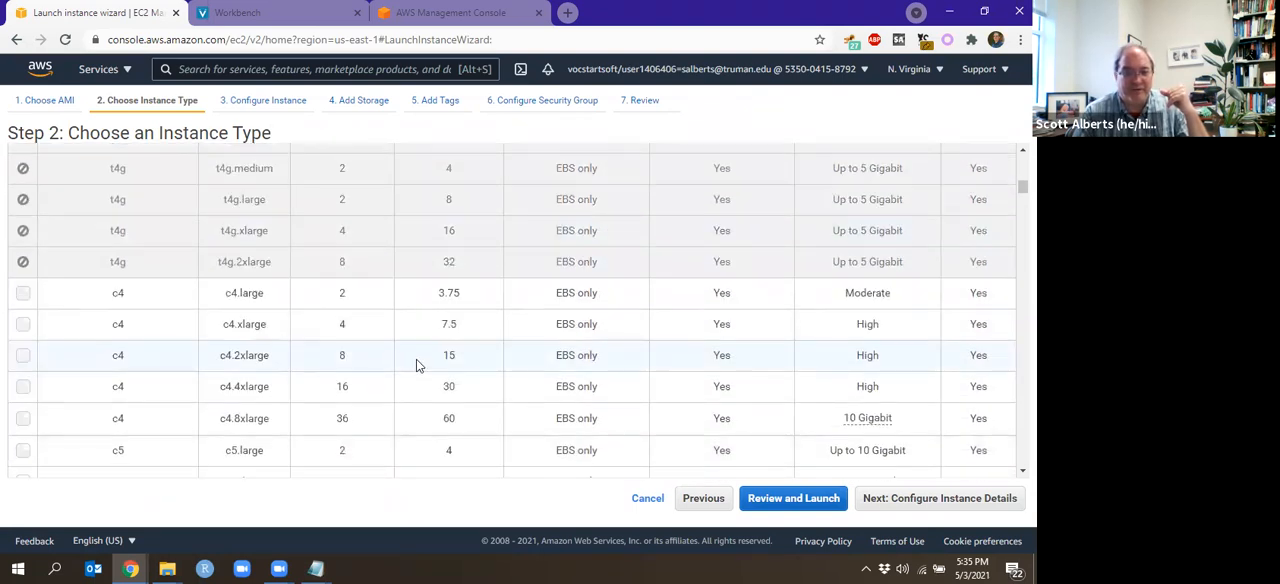
{"action": "scroll", "coordinate": [416, 359], "scroll_direction": "up", "scroll_amount": 5}
{"action": "scroll", "coordinate": [416, 359], "scroll_direction": "up", "scroll_amount": 5}
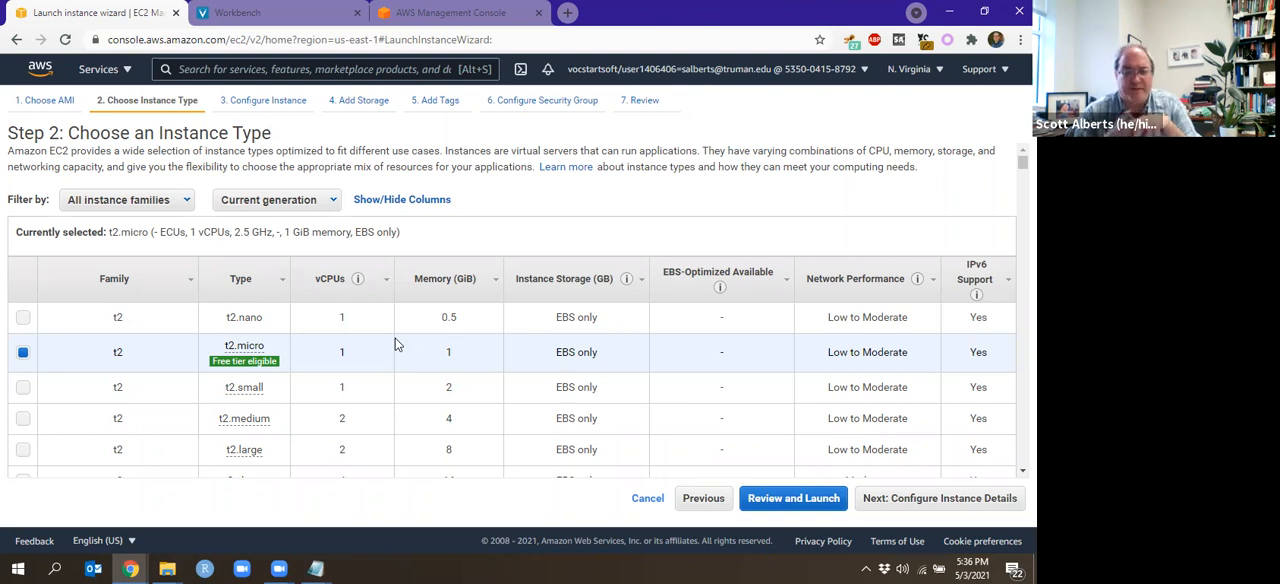
Accept default instance details, 20 GiB storage and tags, advancing to the security group step
{"action": "left_click", "coordinate": [912, 500]}
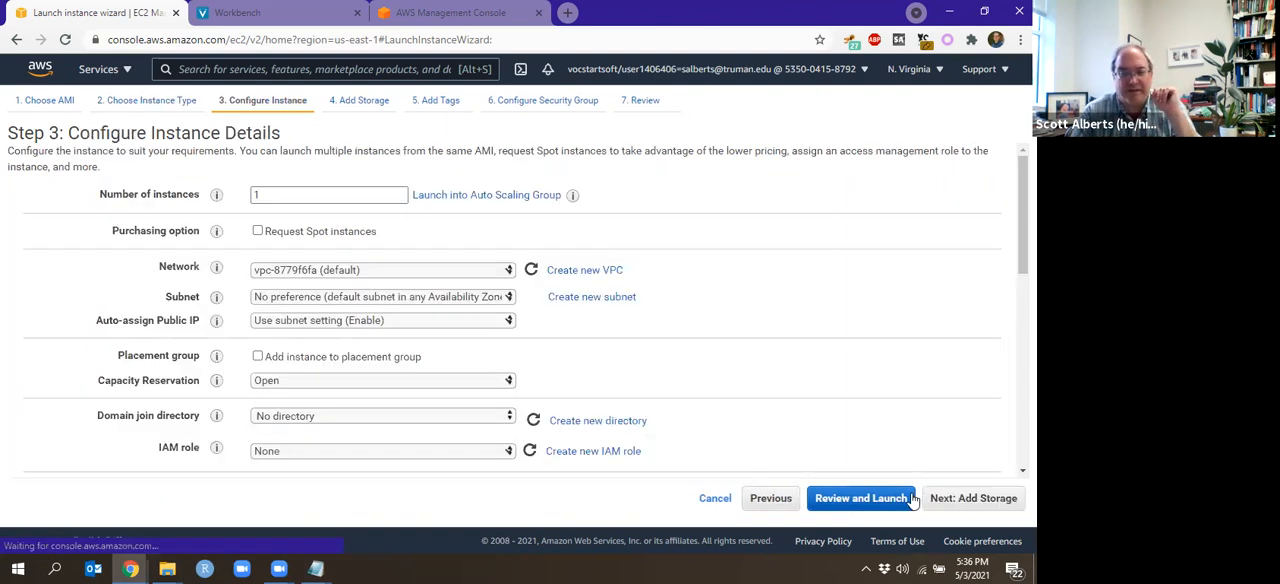
{"action": "left_click", "coordinate": [975, 500]}
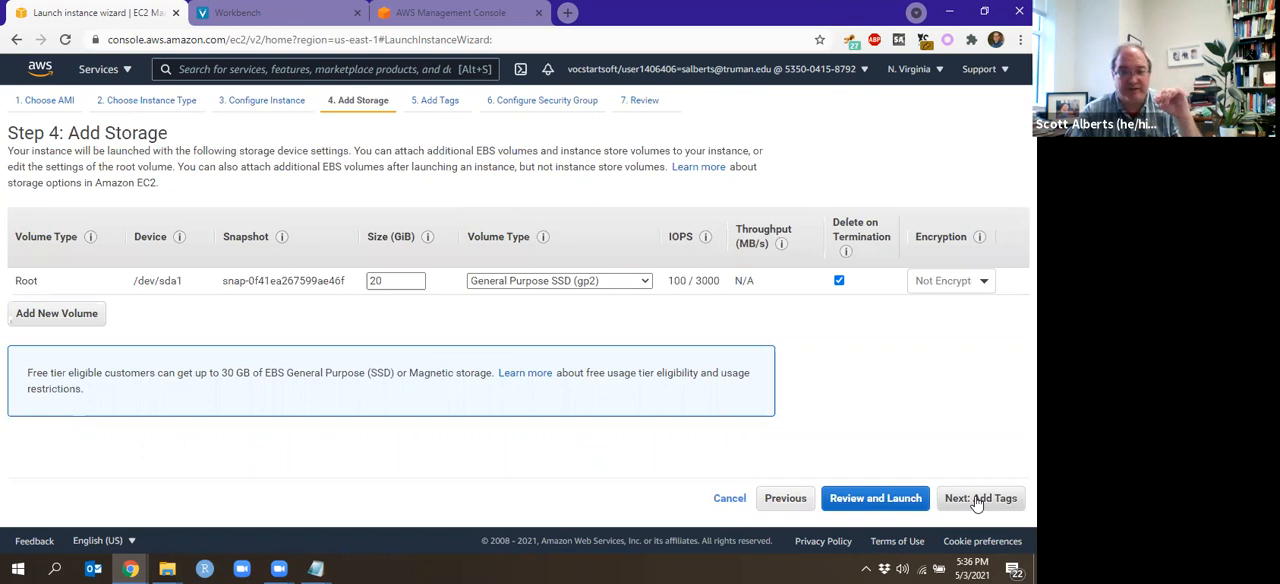
{"action": "left_click", "coordinate": [976, 500]}
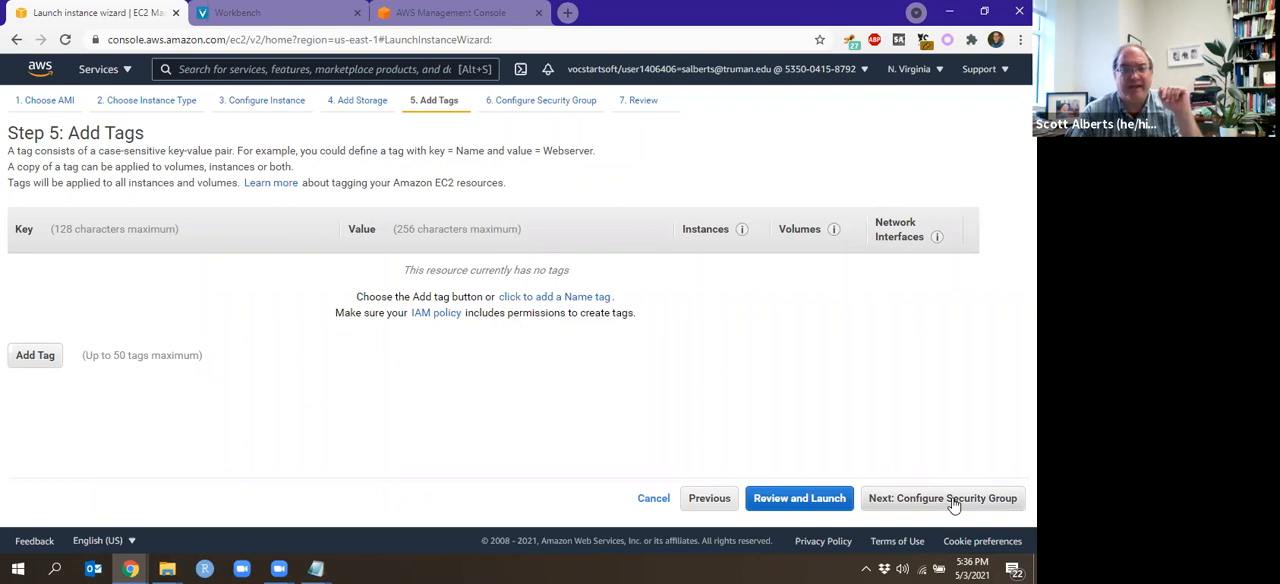
{"action": "left_click", "coordinate": [953, 498]}
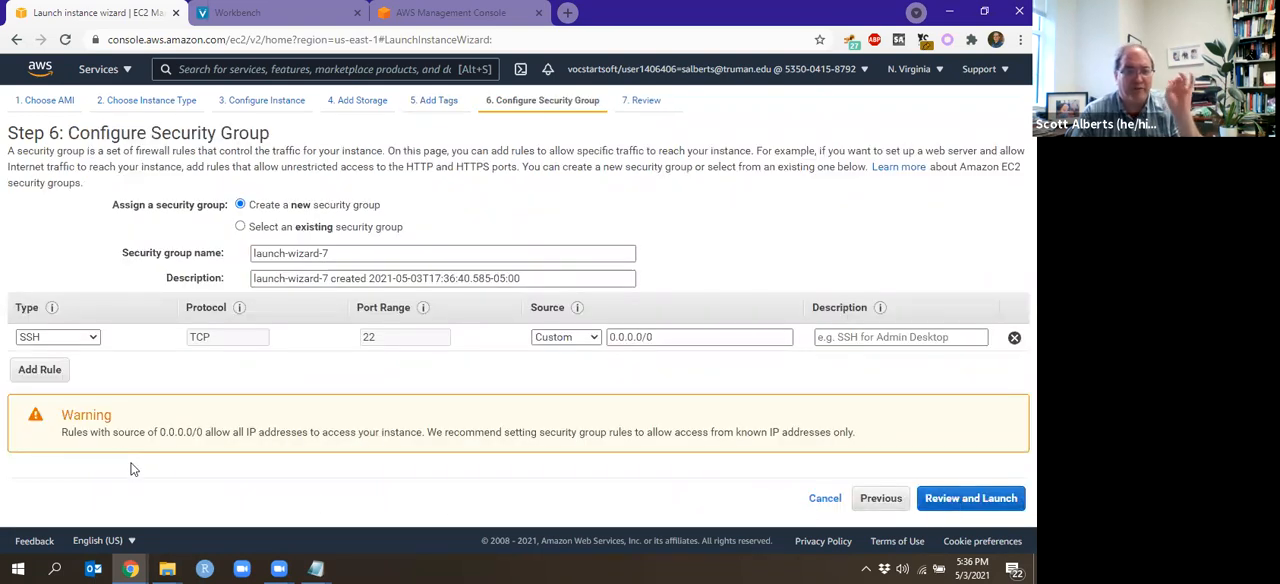
Add a second security-group rule of type HTTP on port 80
{"action": "left_click", "coordinate": [40, 369]}
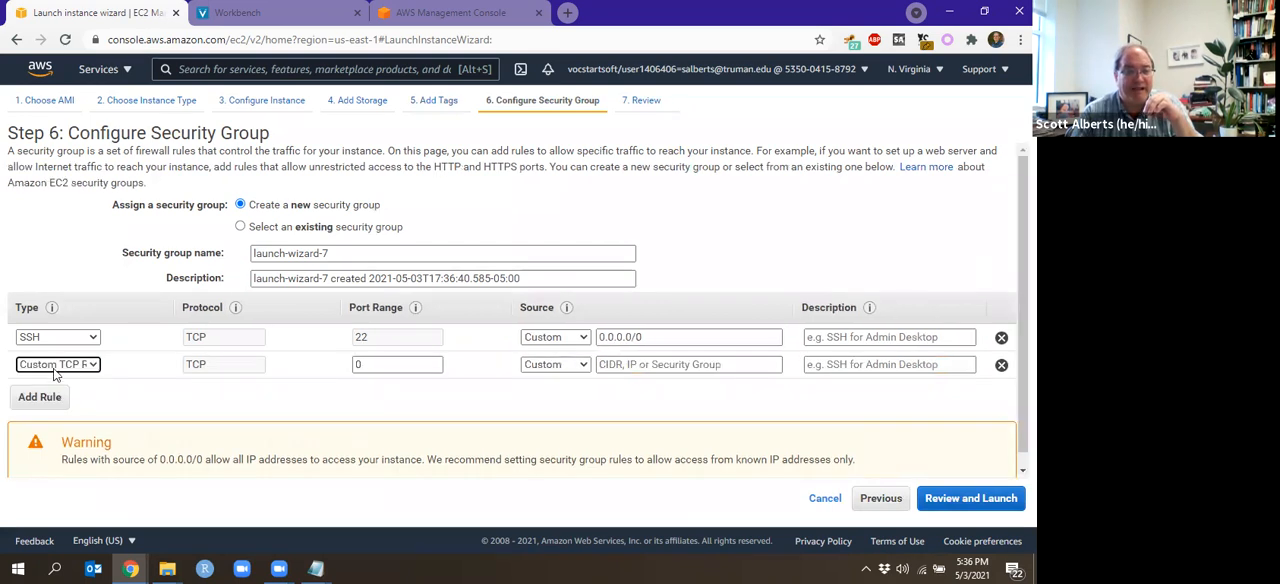
{"action": "left_click", "coordinate": [58, 364]}
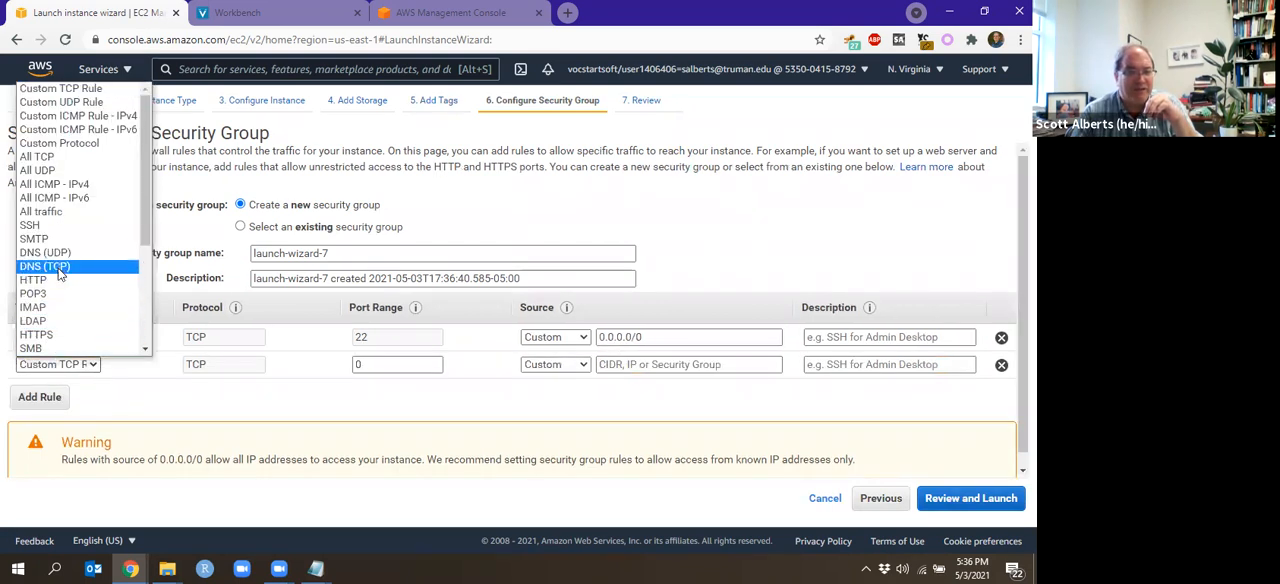
{"action": "left_click", "coordinate": [56, 279]}
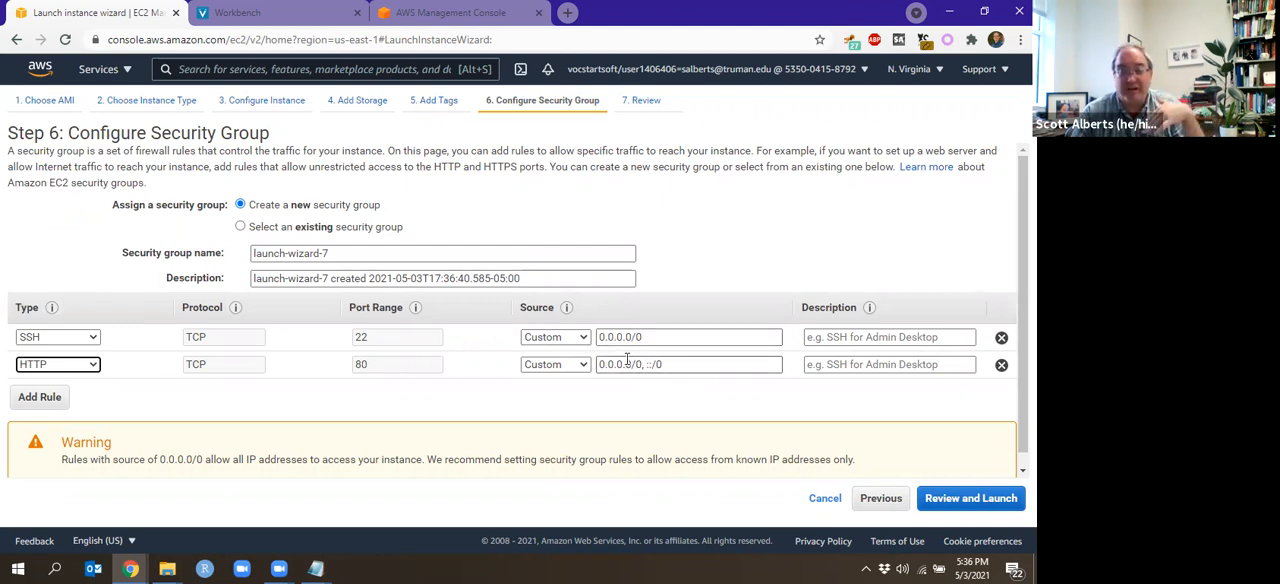
Set both the SSH and HTTP rule sources to My IP and proceed to Review and Launch
{"action": "left_click", "coordinate": [583, 337]}
{"action": "left_click", "coordinate": [540, 379]}
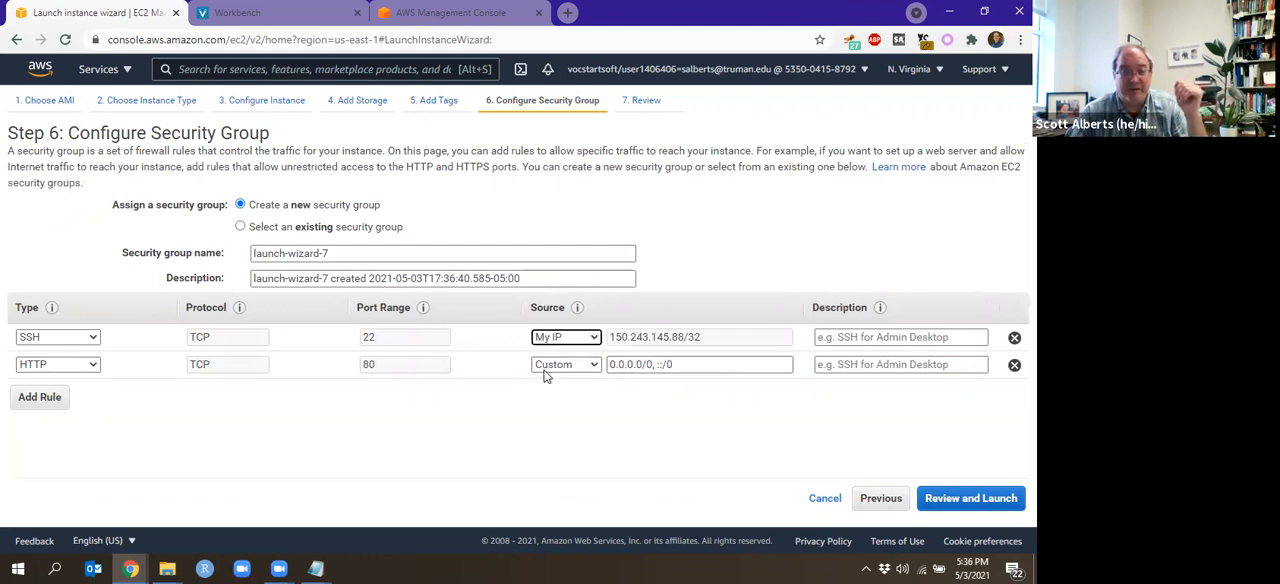
{"action": "left_click", "coordinate": [548, 406]}
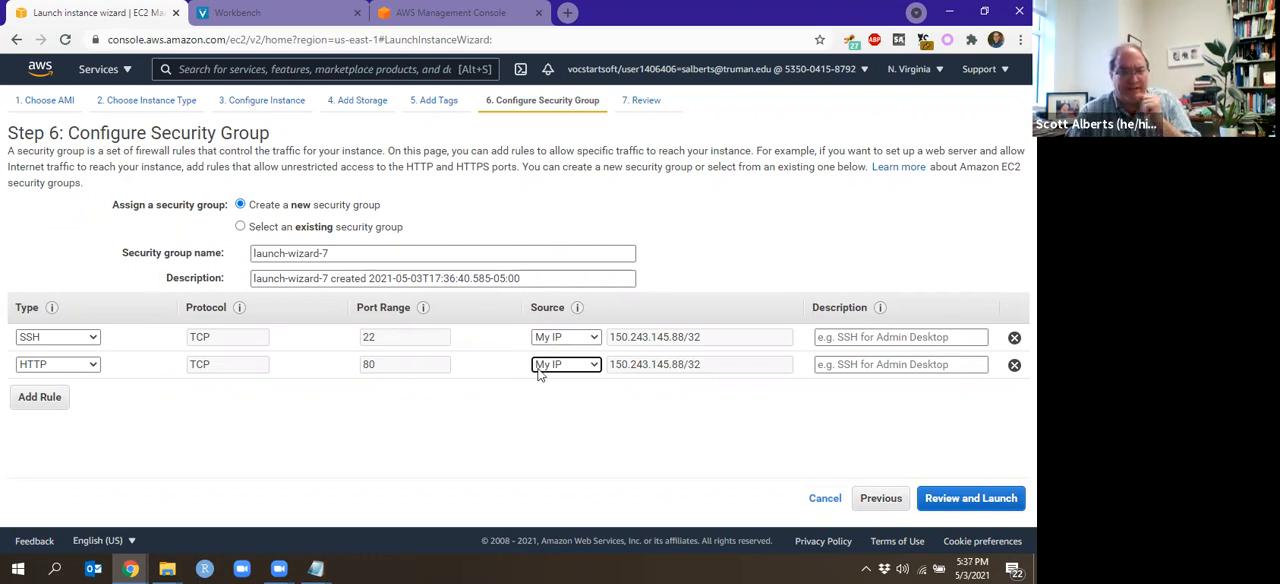
{"action": "left_click", "coordinate": [566, 337]}
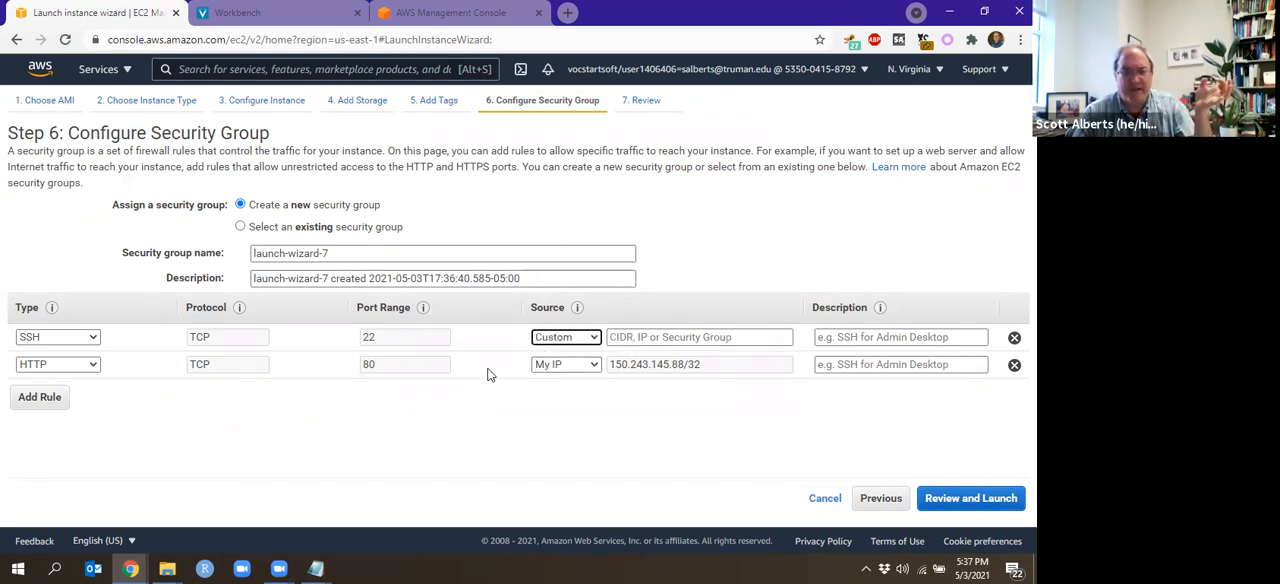
{"action": "left_click", "coordinate": [566, 337]}
{"action": "left_click", "coordinate": [557, 365]}
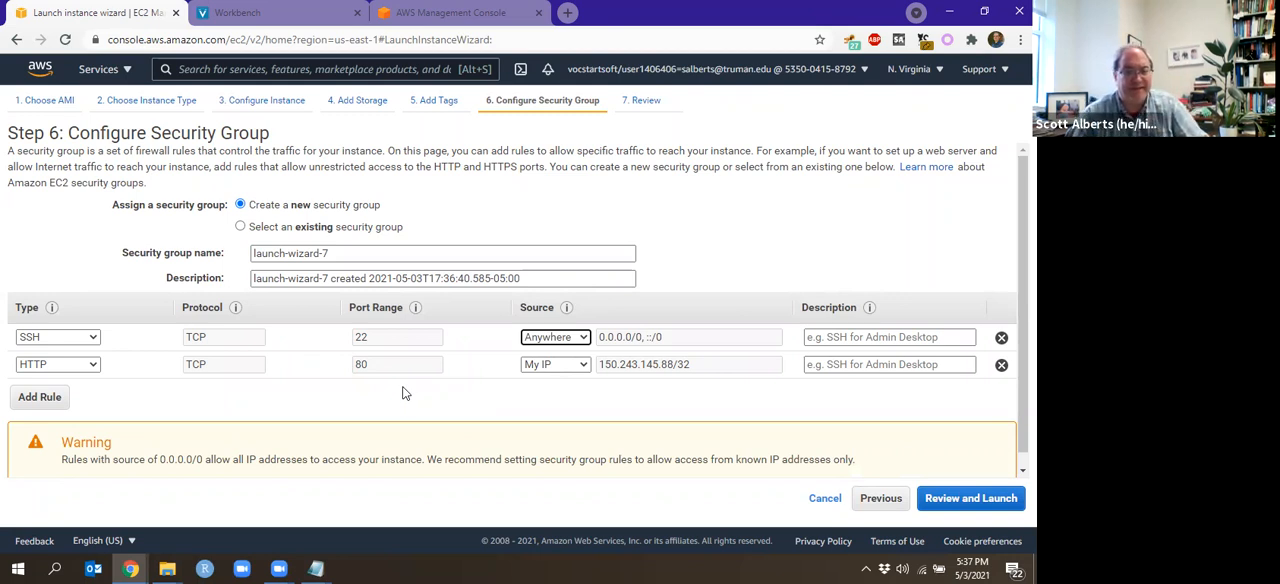
{"action": "left_click", "coordinate": [555, 337]}
{"action": "left_click", "coordinate": [545, 364]}
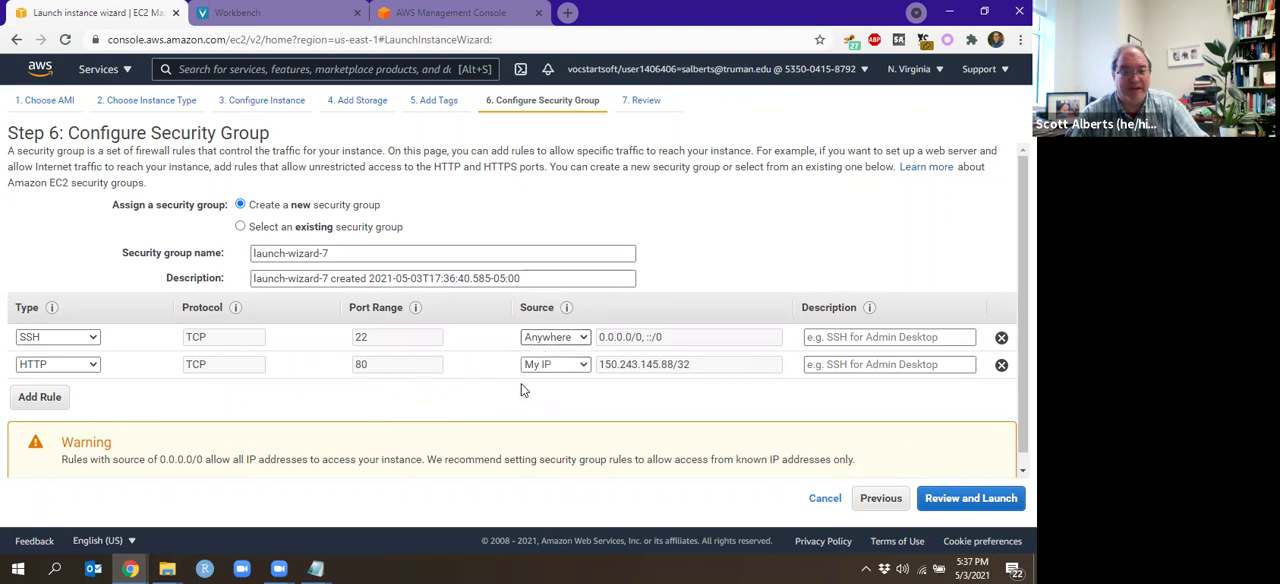
{"action": "left_click", "coordinate": [949, 498]}
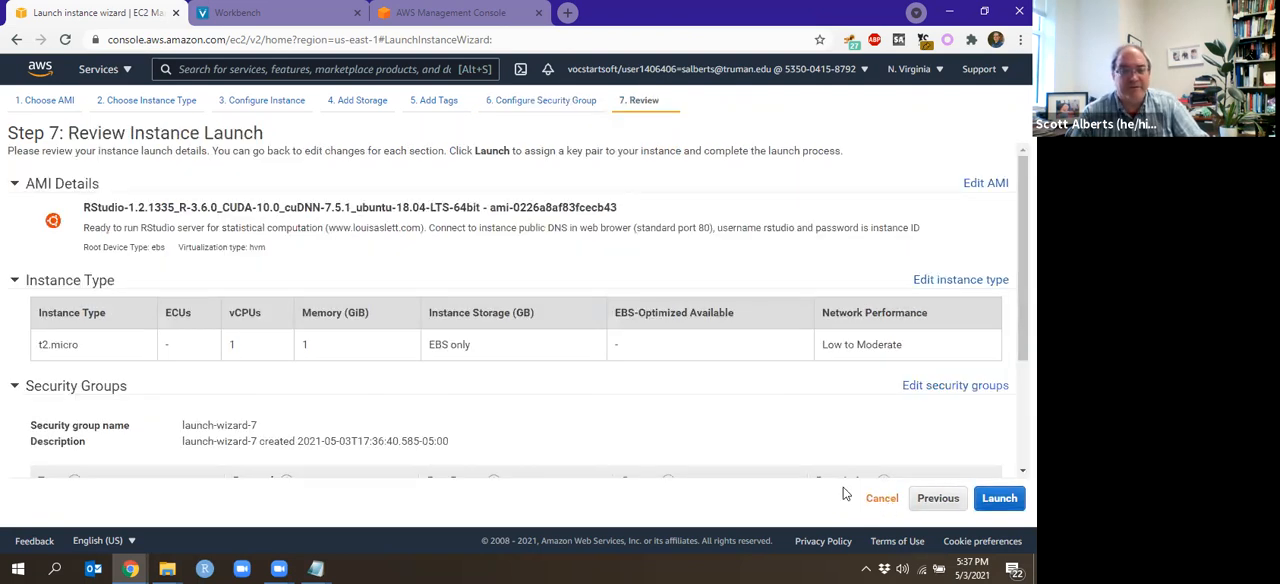
{"action": "scroll", "coordinate": [707, 416], "scroll_direction": "down", "scroll_amount": 2}
{"action": "scroll", "coordinate": [707, 416], "scroll_direction": "up", "scroll_amount": 2}
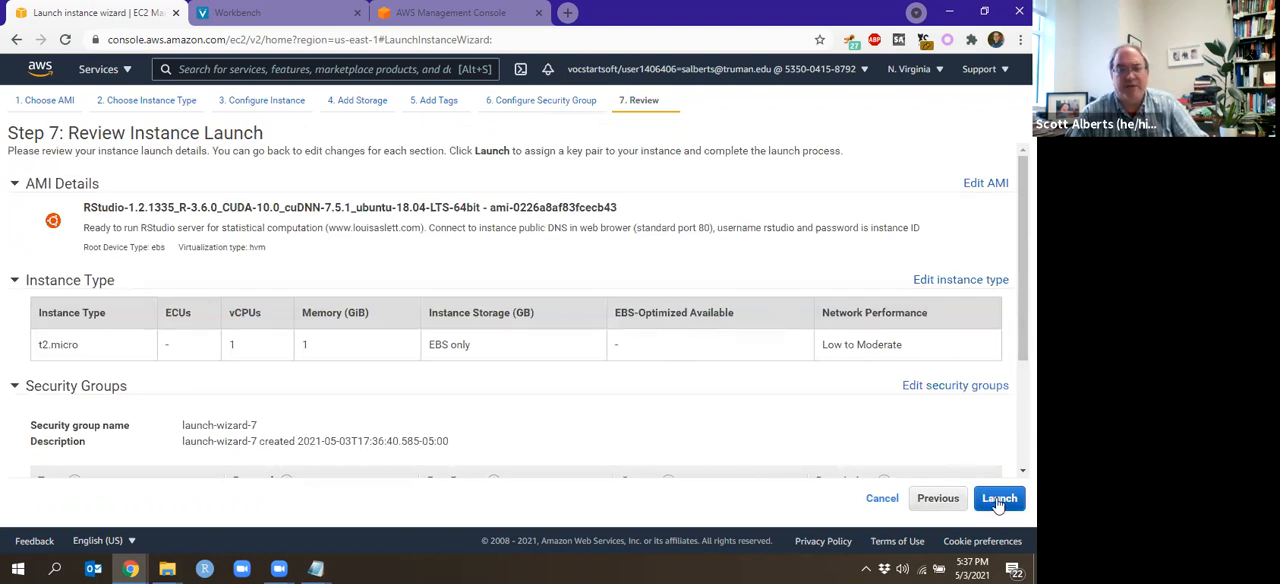
Launch the instance with the existing Gumby key pair, acknowledging possession of the private key
{"action": "left_click", "coordinate": [998, 498]}
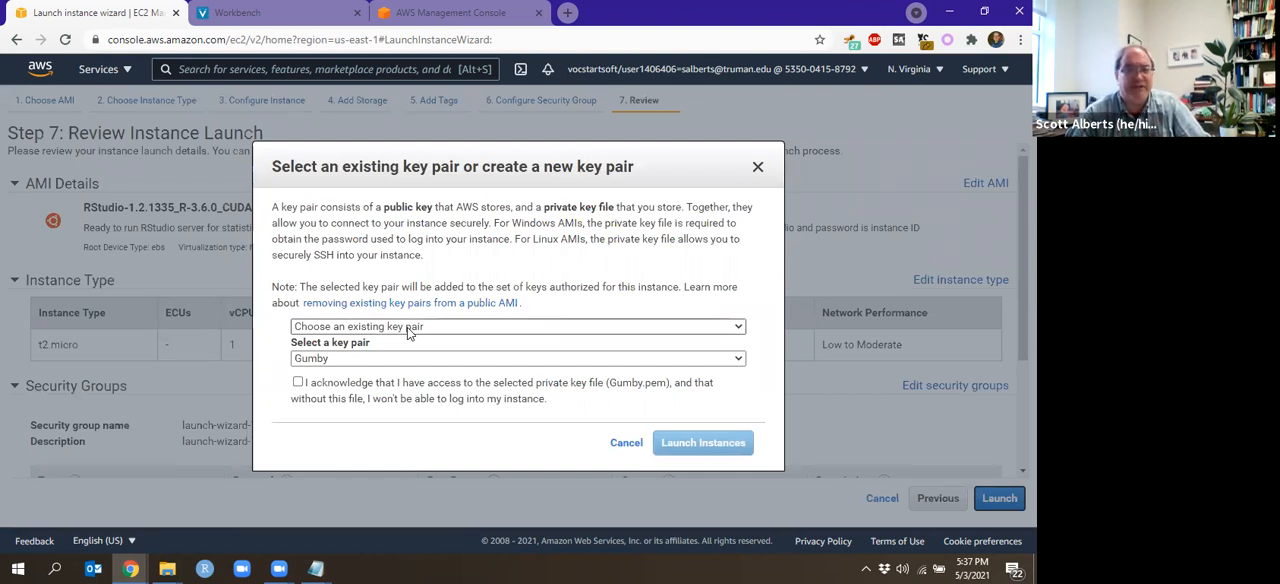
{"action": "left_click", "coordinate": [407, 327]}
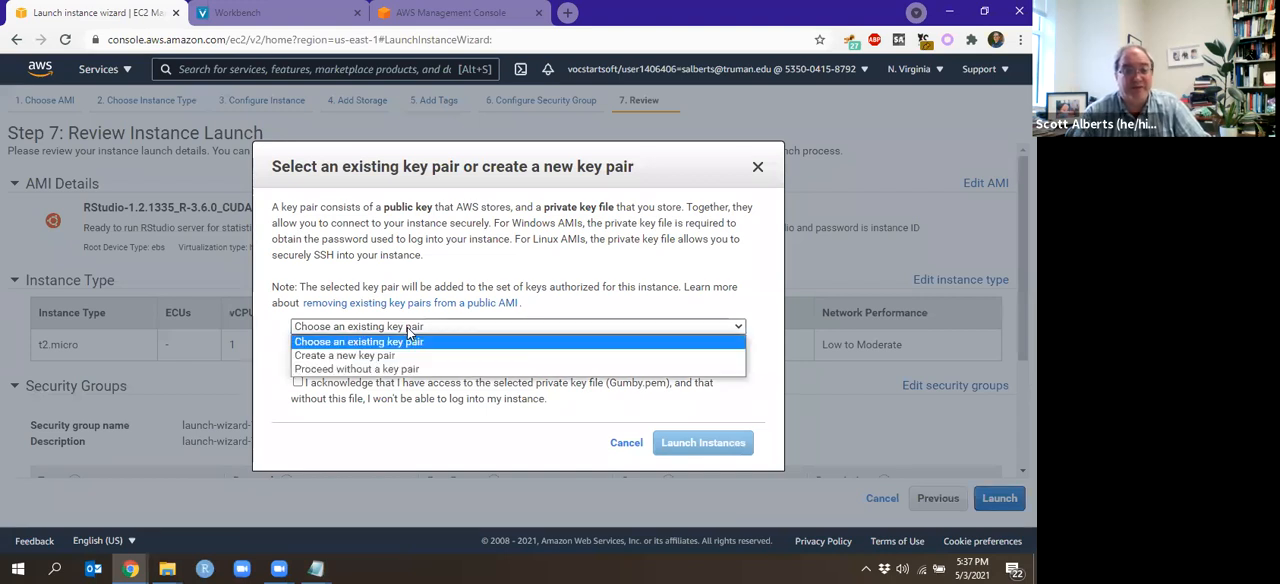
{"action": "left_click", "coordinate": [407, 327]}
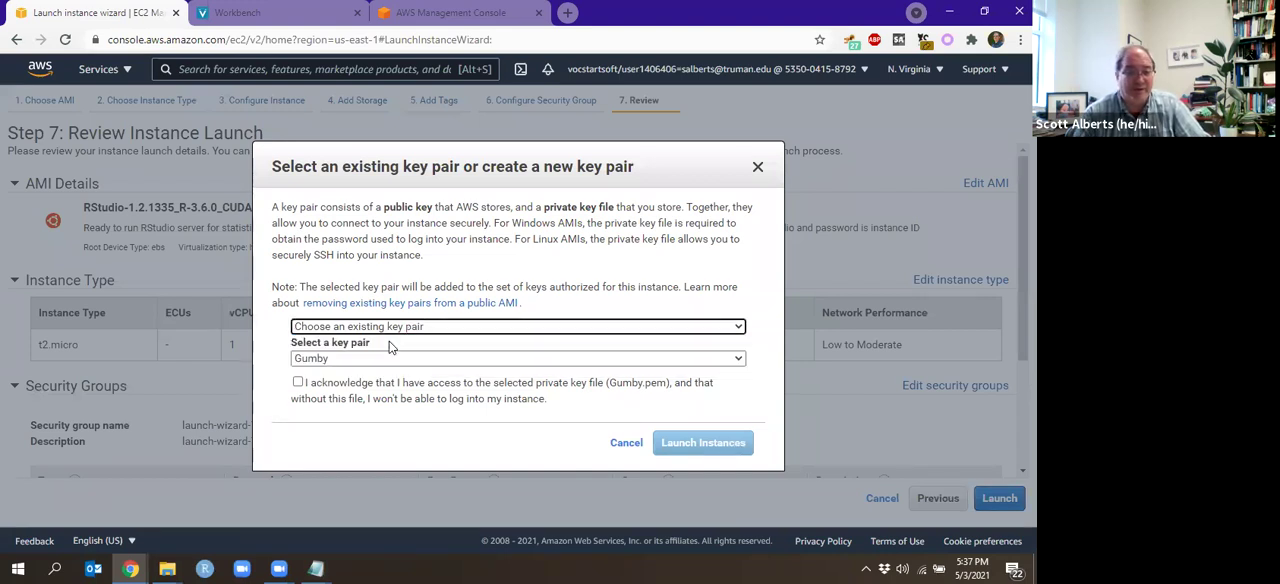
{"action": "left_click", "coordinate": [298, 383]}
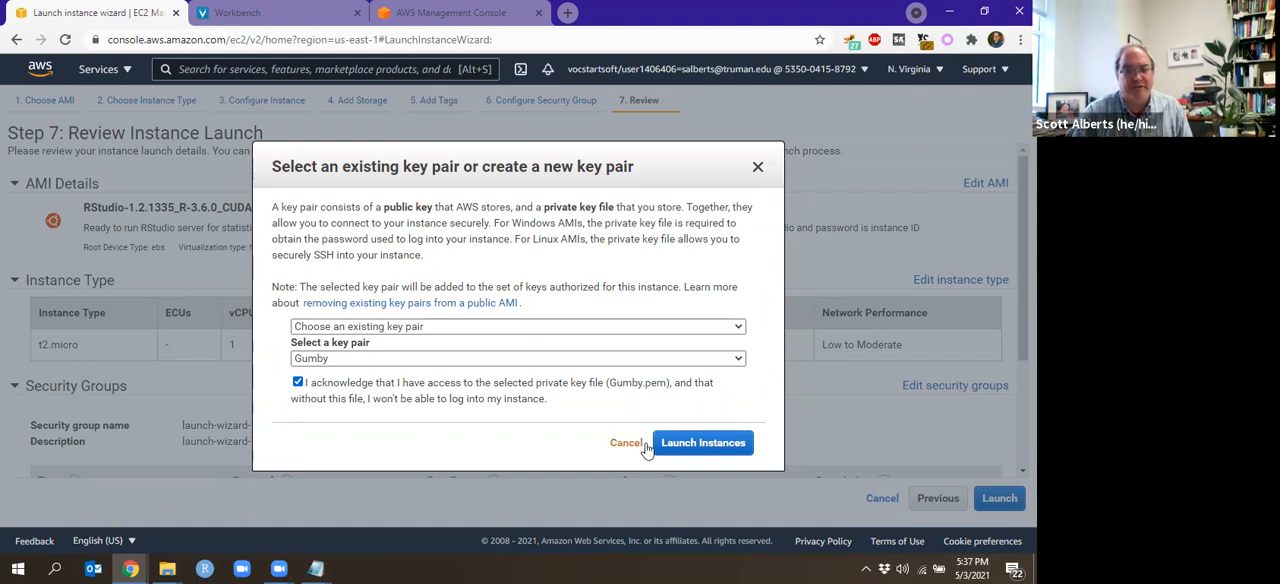
{"action": "left_click", "coordinate": [700, 442]}
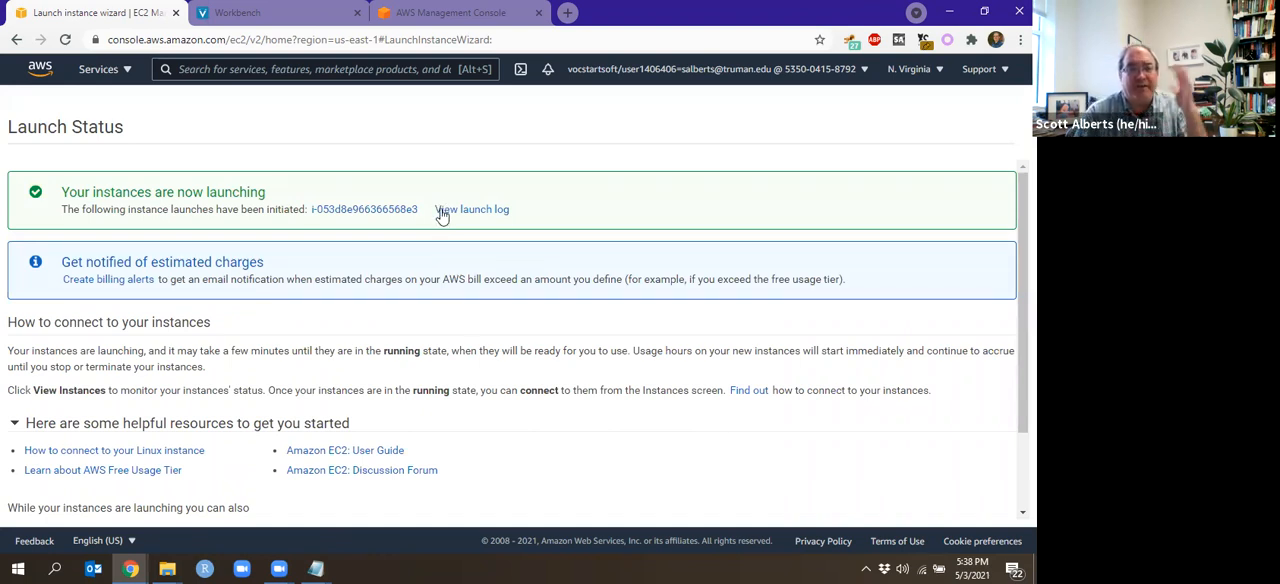
Check the Vocareum Workbench status ($50 credits, 2:41 session time) and return to the AWS console
{"action": "left_click", "coordinate": [225, 13]}
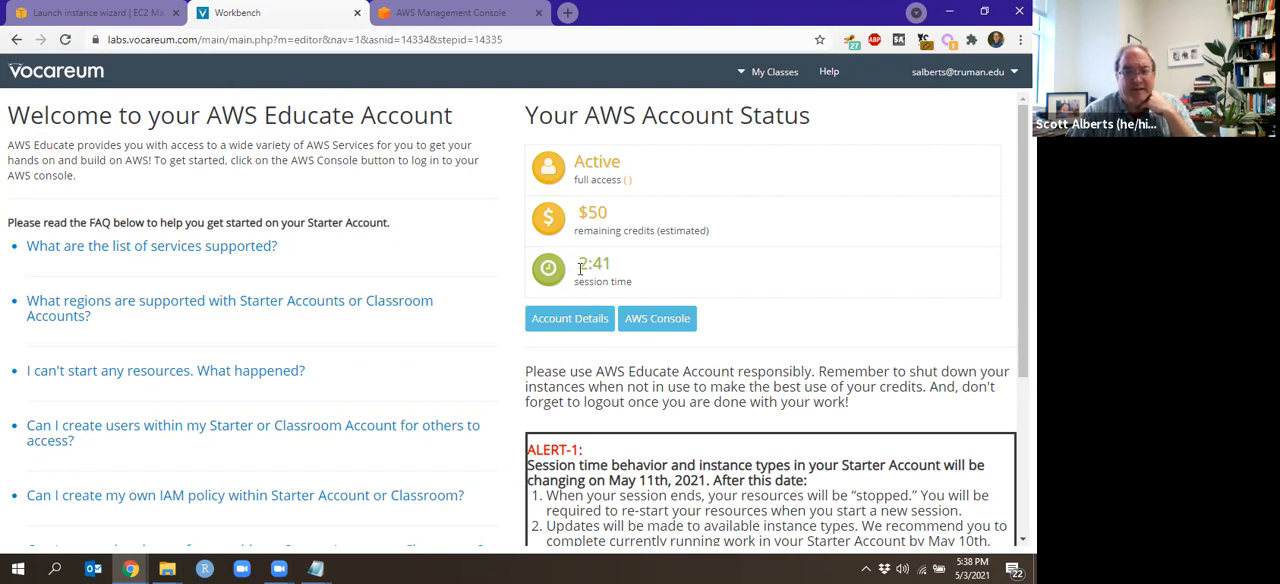
{"action": "left_click_drag", "start_coordinate": [578, 265], "coordinate": [619, 272]}
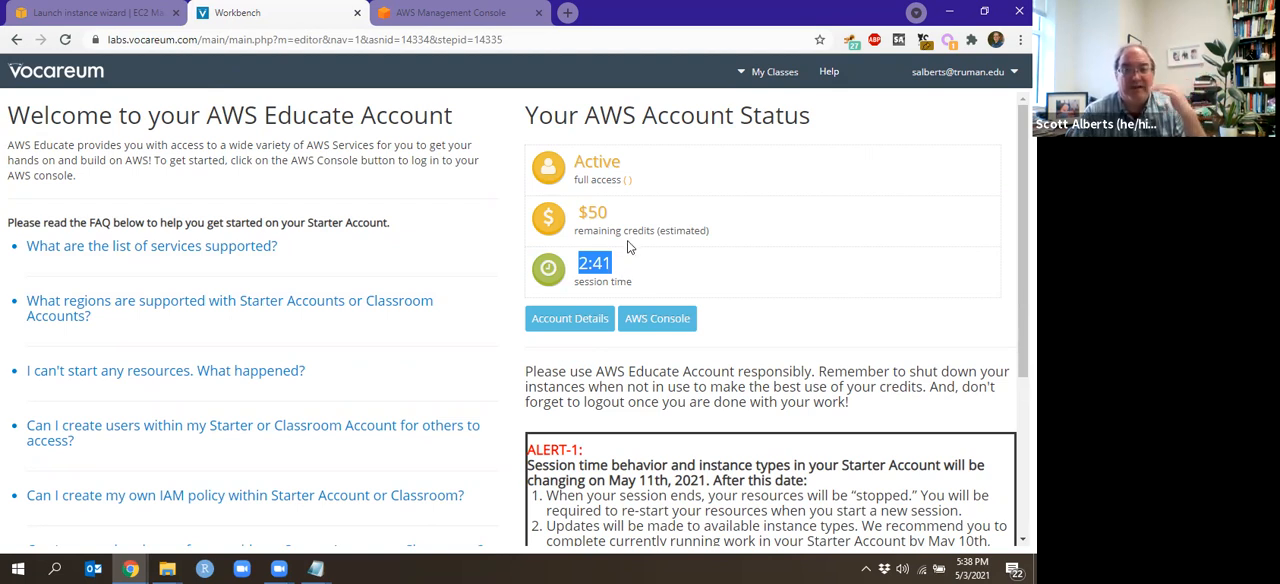
{"action": "left_click_drag", "start_coordinate": [612, 213], "coordinate": [576, 214]}
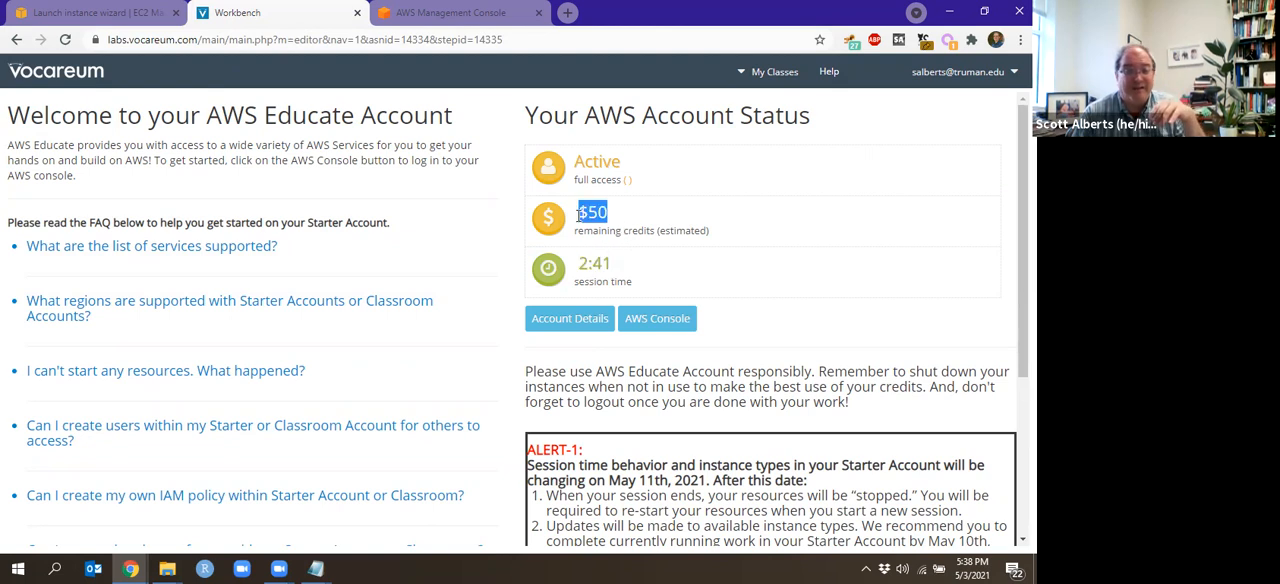
{"action": "left_click_drag", "start_coordinate": [624, 262], "coordinate": [576, 263]}
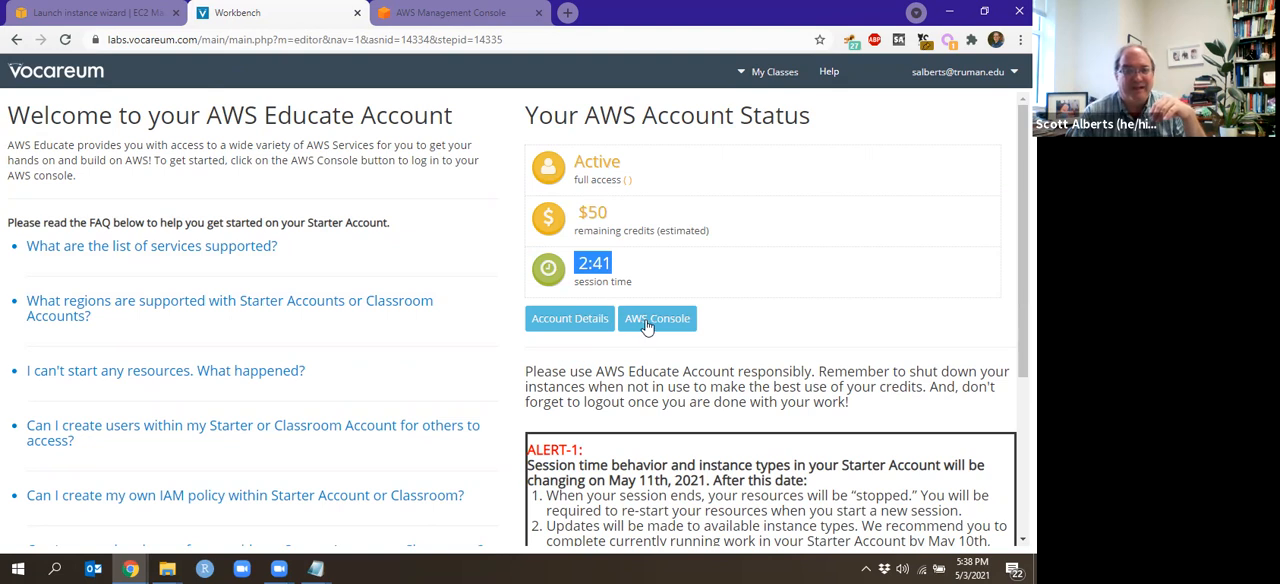
{"action": "left_click", "coordinate": [475, 14]}
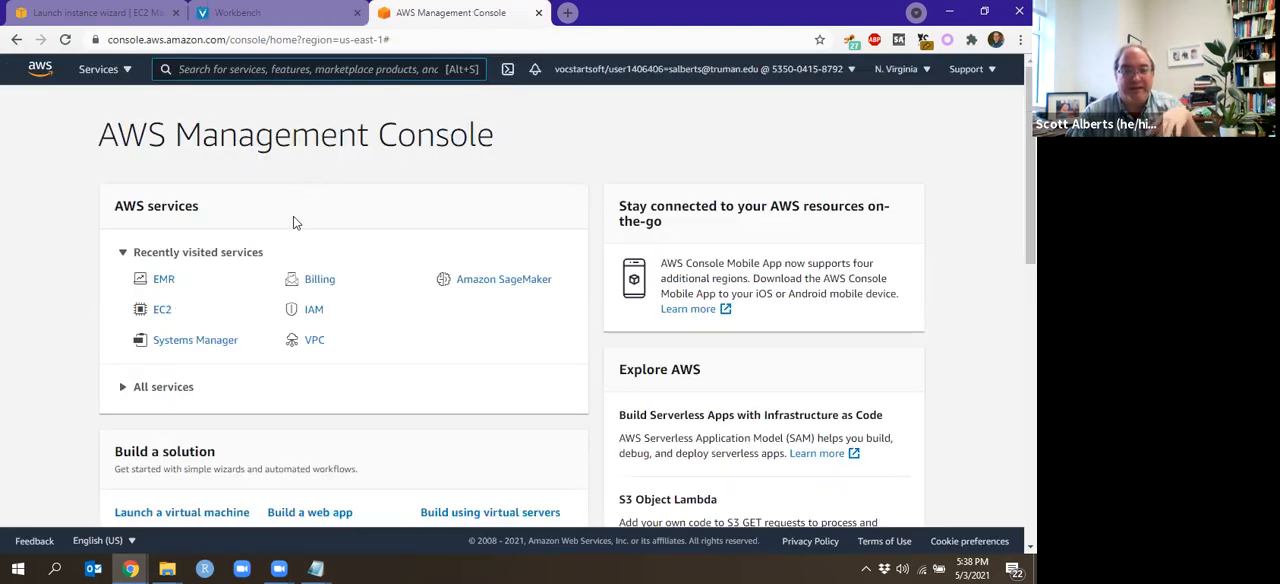
{"action": "scroll", "coordinate": [293, 216], "scroll_direction": "down", "scroll_amount": 1}
{"action": "scroll", "coordinate": [293, 216], "scroll_direction": "down", "scroll_amount": 1}
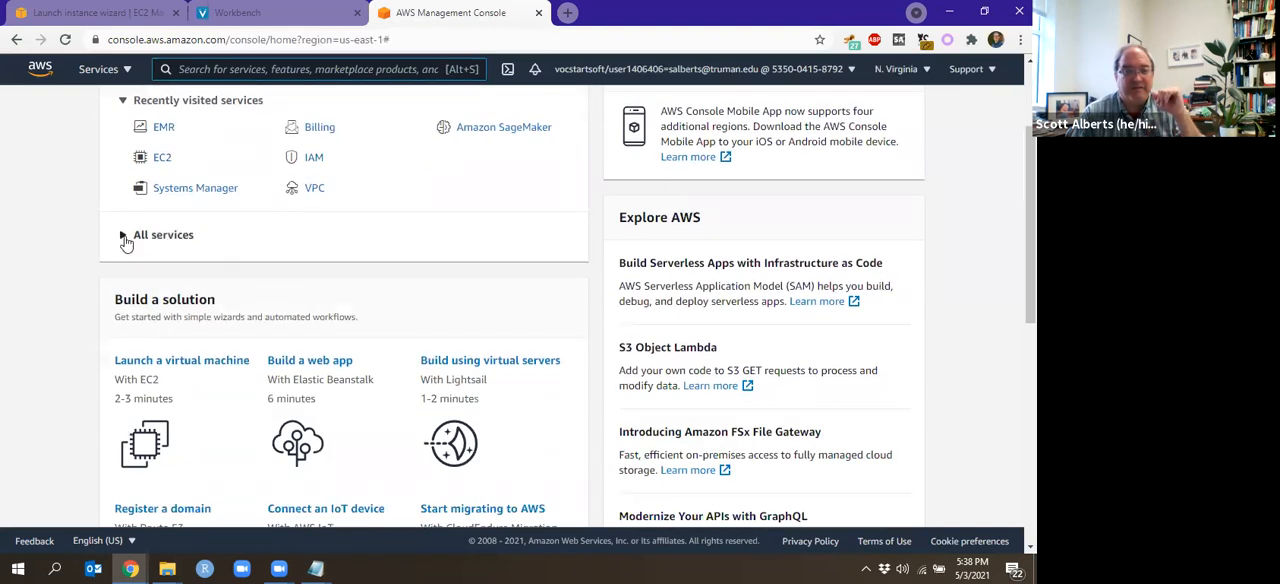
{"action": "scroll", "coordinate": [126, 242], "scroll_direction": "down", "scroll_amount": 4}
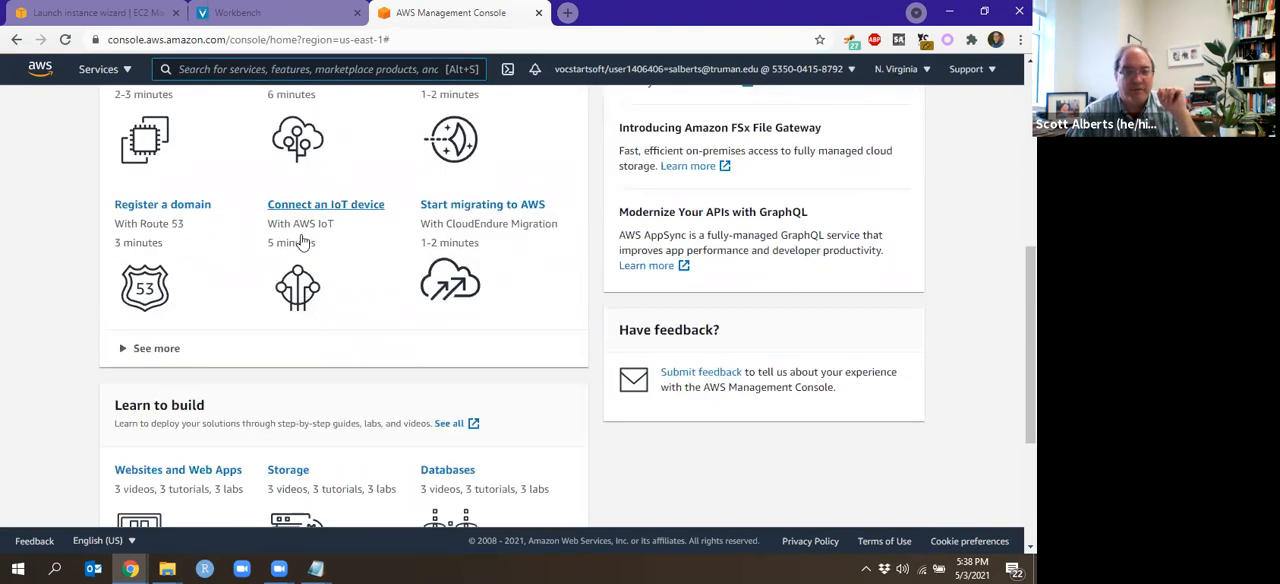
{"action": "scroll", "coordinate": [304, 238], "scroll_direction": "down", "scroll_amount": 3}
{"action": "scroll", "coordinate": [304, 238], "scroll_direction": "down", "scroll_amount": 1}
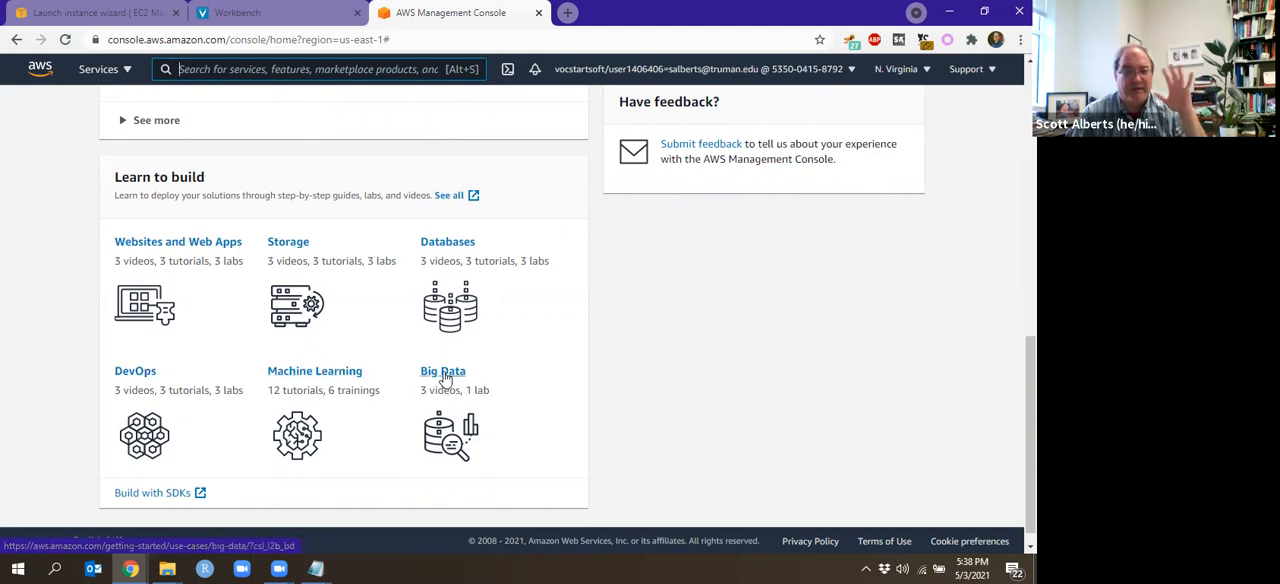
{"action": "scroll", "coordinate": [447, 376], "scroll_direction": "up", "scroll_amount": 3}
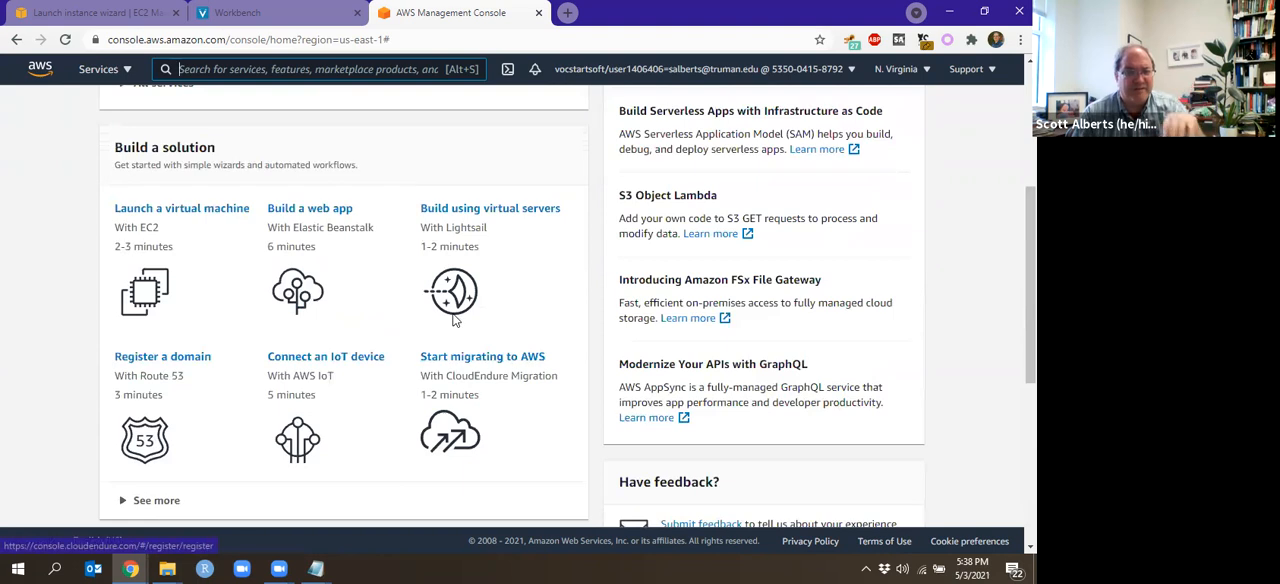
{"action": "scroll", "coordinate": [453, 320], "scroll_direction": "up", "scroll_amount": 3}
{"action": "scroll", "coordinate": [470, 325], "scroll_direction": "up", "scroll_amount": 3}
{"action": "scroll", "coordinate": [475, 327], "scroll_direction": "up", "scroll_amount": 2}
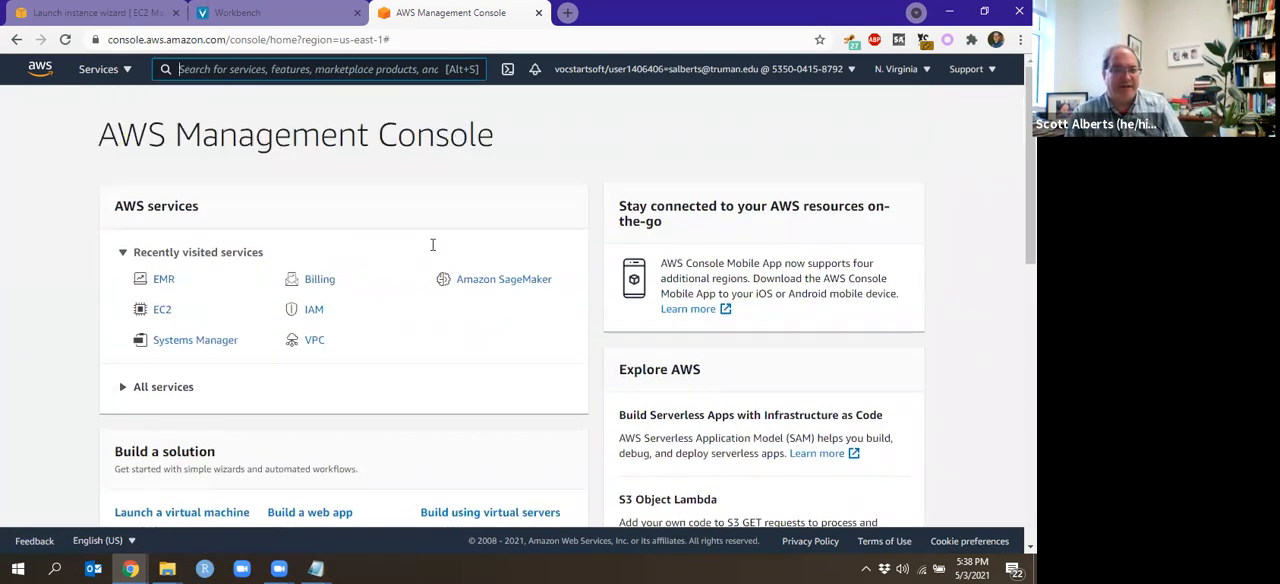
From Launch Status, view the new instance in the list and its details, noting public IP and instance ID
{"action": "left_click", "coordinate": [90, 12]}
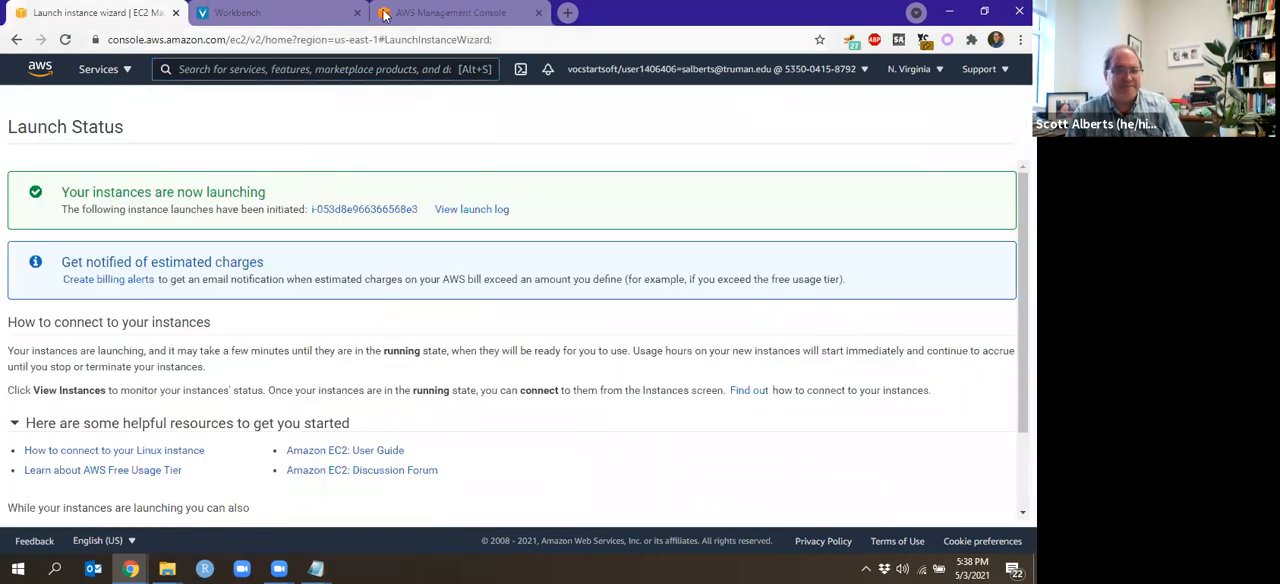
{"action": "left_click", "coordinate": [440, 12]}
{"action": "left_click", "coordinate": [95, 12]}
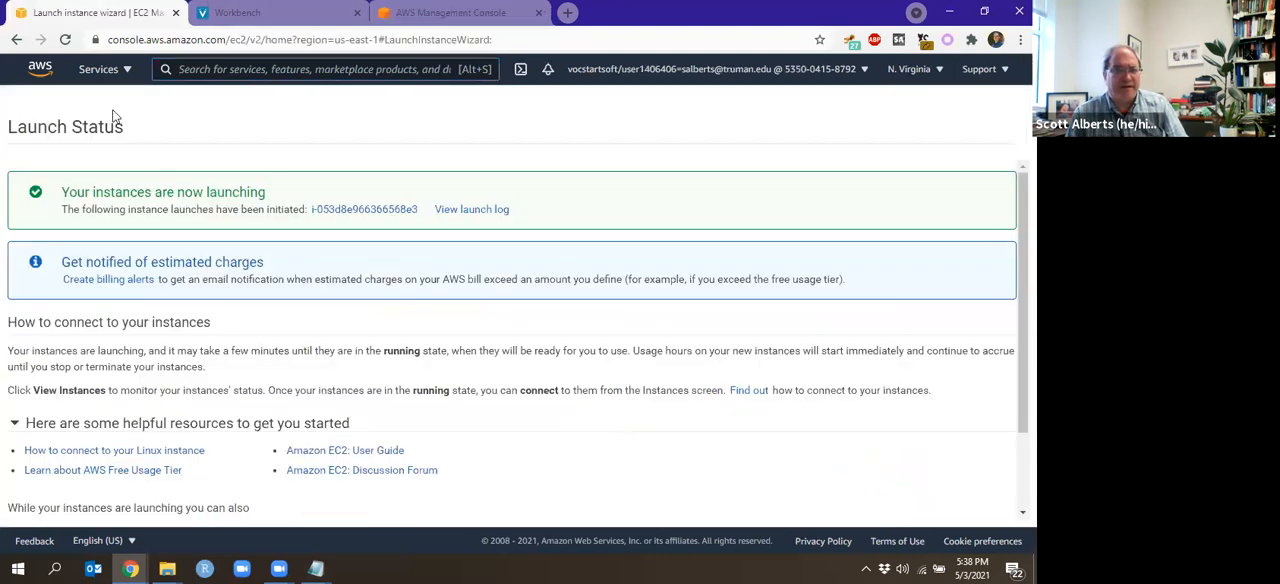
{"action": "left_click", "coordinate": [336, 212]}
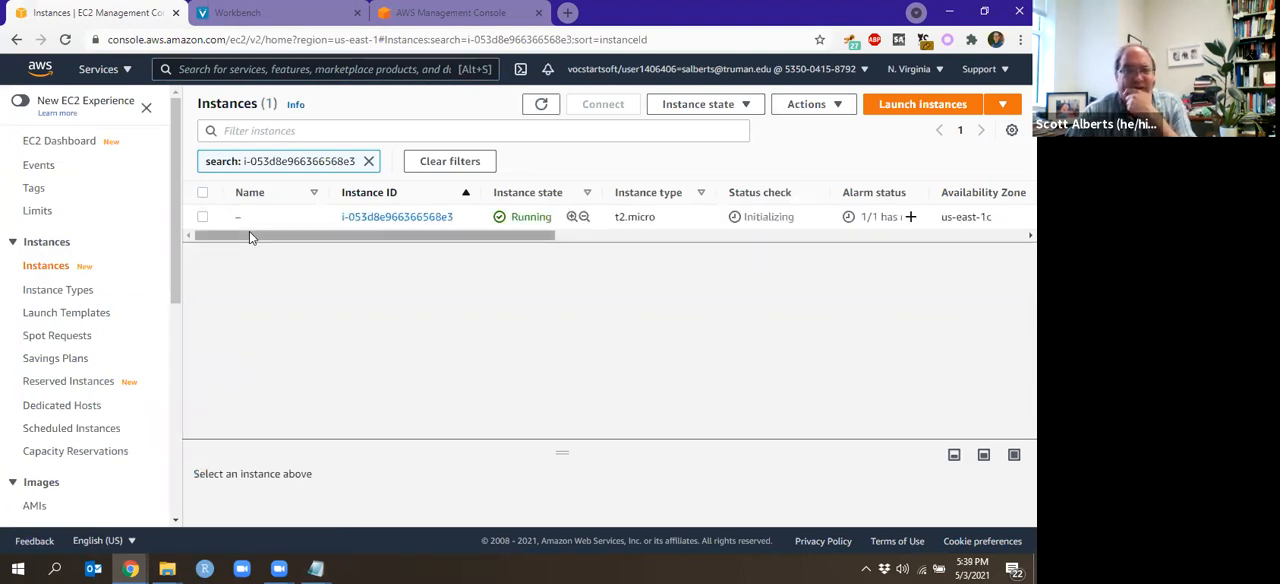
{"action": "left_click", "coordinate": [374, 218]}
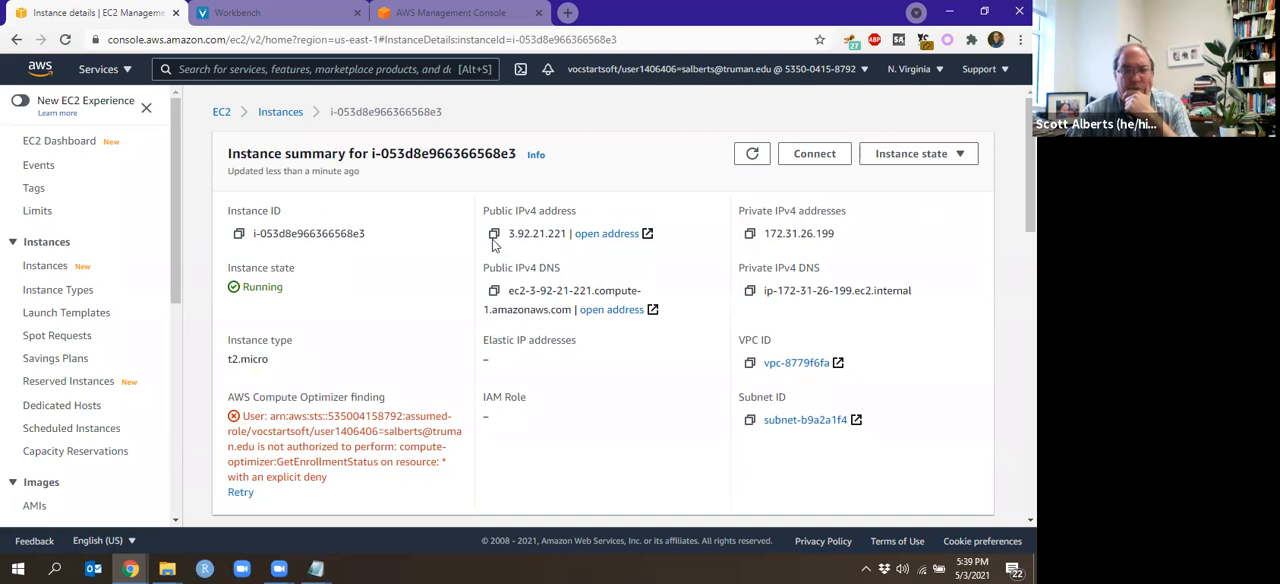
{"action": "left_click_drag", "start_coordinate": [509, 233], "coordinate": [566, 236]}
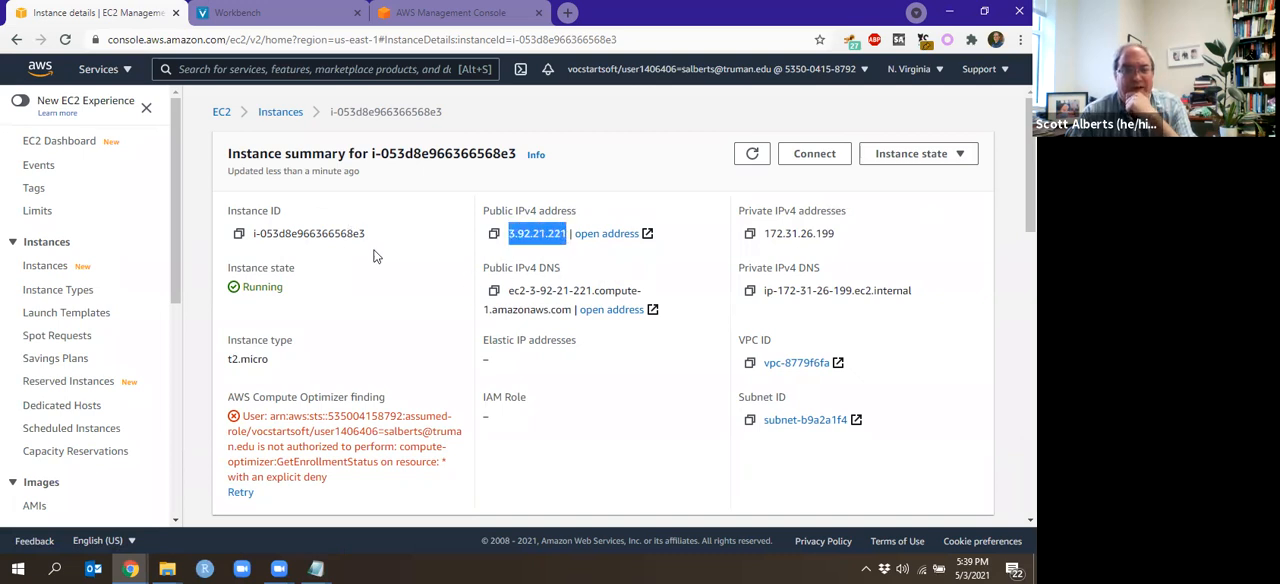
{"action": "left_click_drag", "start_coordinate": [366, 233], "coordinate": [254, 233]}
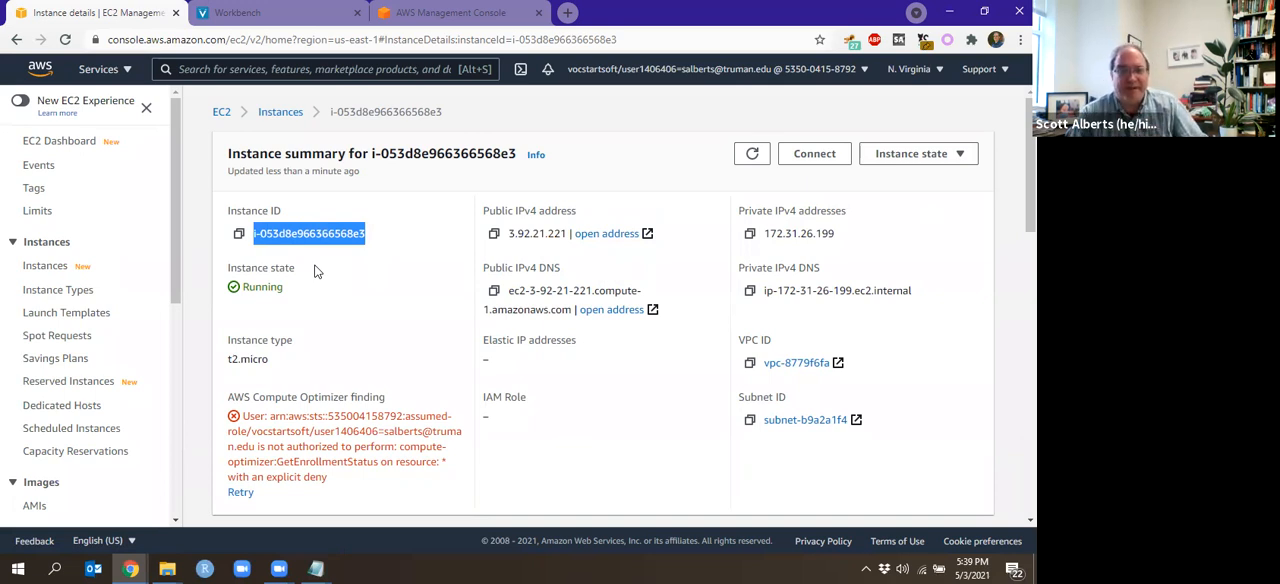
Go to Connect to instance and select the public IP 3.92.21.221 for copying
{"action": "left_click", "coordinate": [814, 153]}
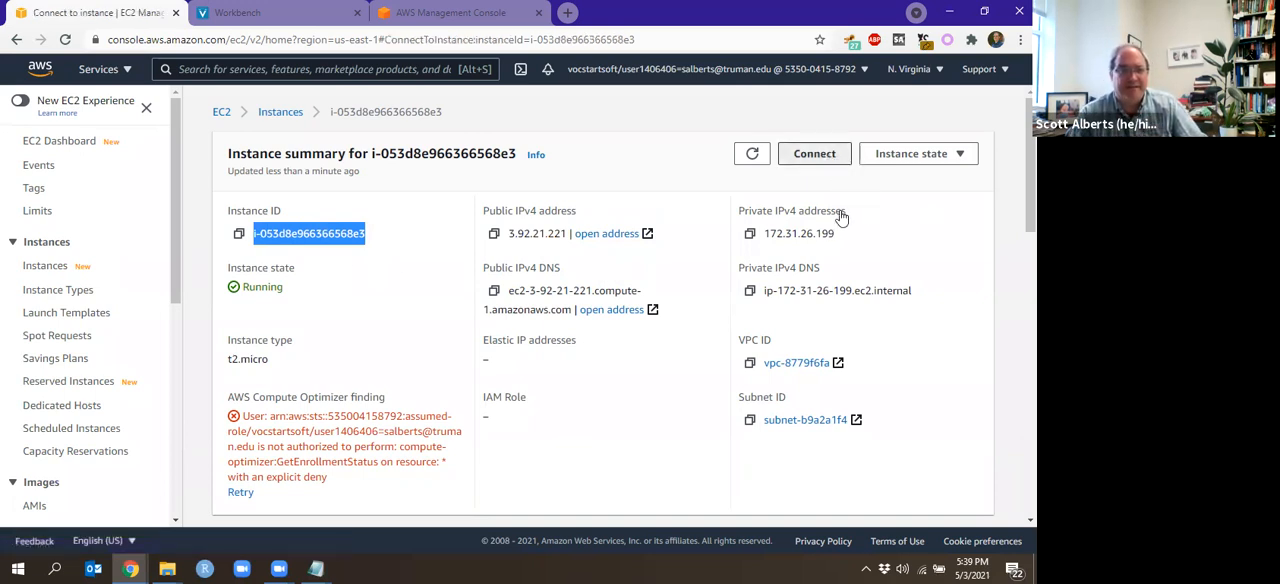
{"action": "left_click_drag", "start_coordinate": [160, 340], "coordinate": [93, 343]}
{"action": "key", "text": "ctrl+c"}
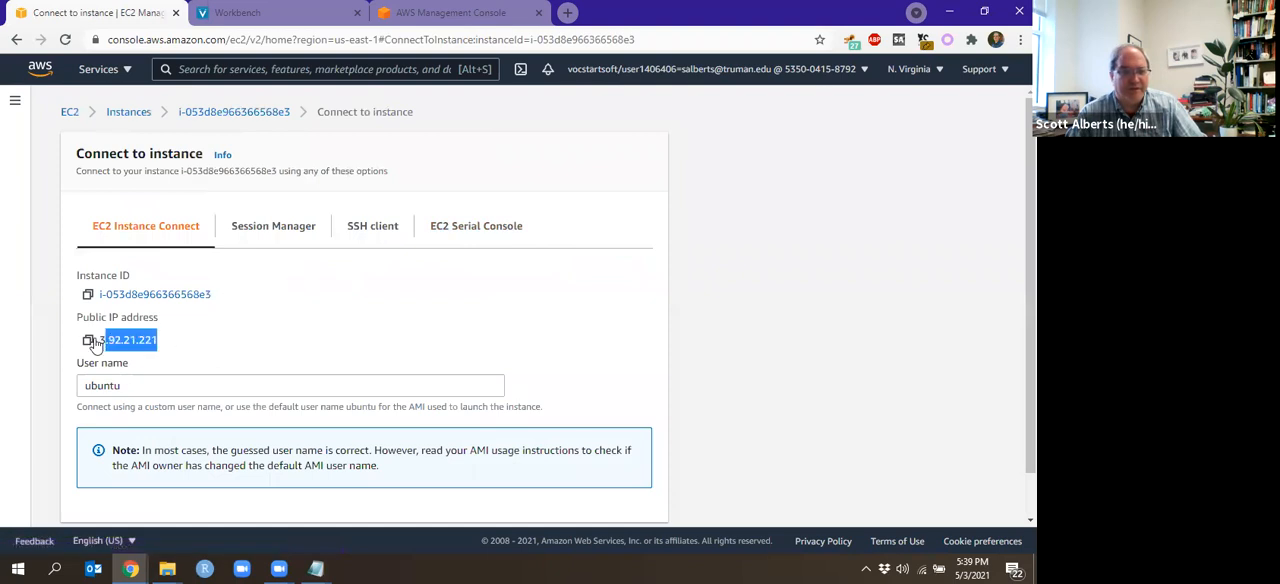
Browse to 3.92.21.221 in a new tab and enter rstudio as the username
{"action": "left_click", "coordinate": [572, 12]}
{"action": "key", "text": "ctrl+v"}
{"action": "key", "text": "Return"}
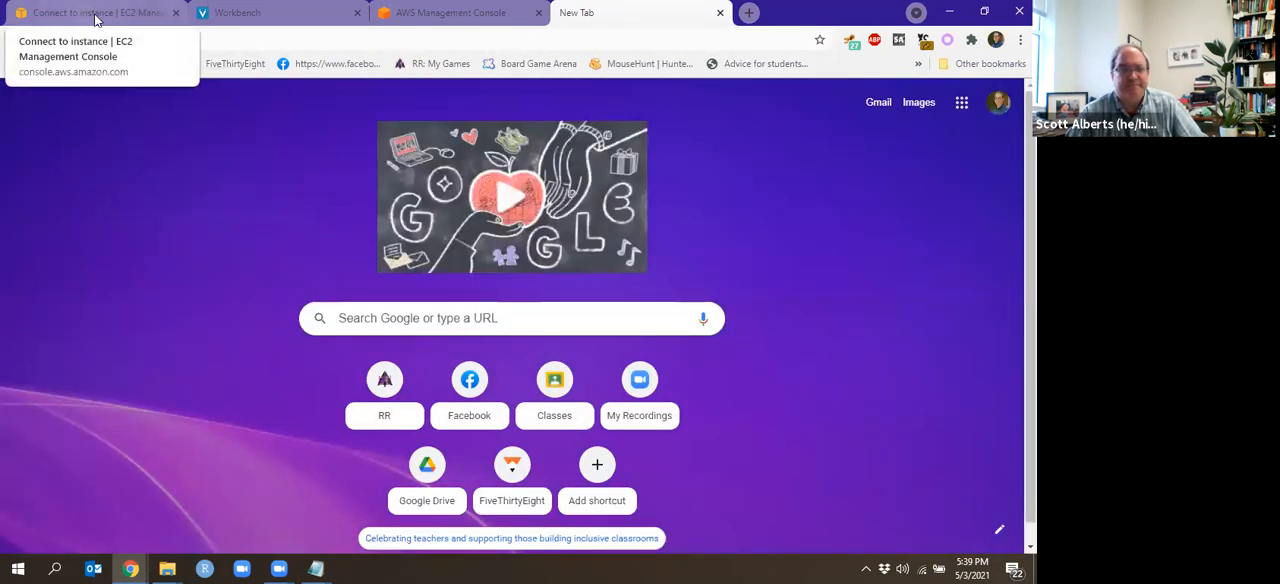
{"action": "left_click", "coordinate": [234, 38]}
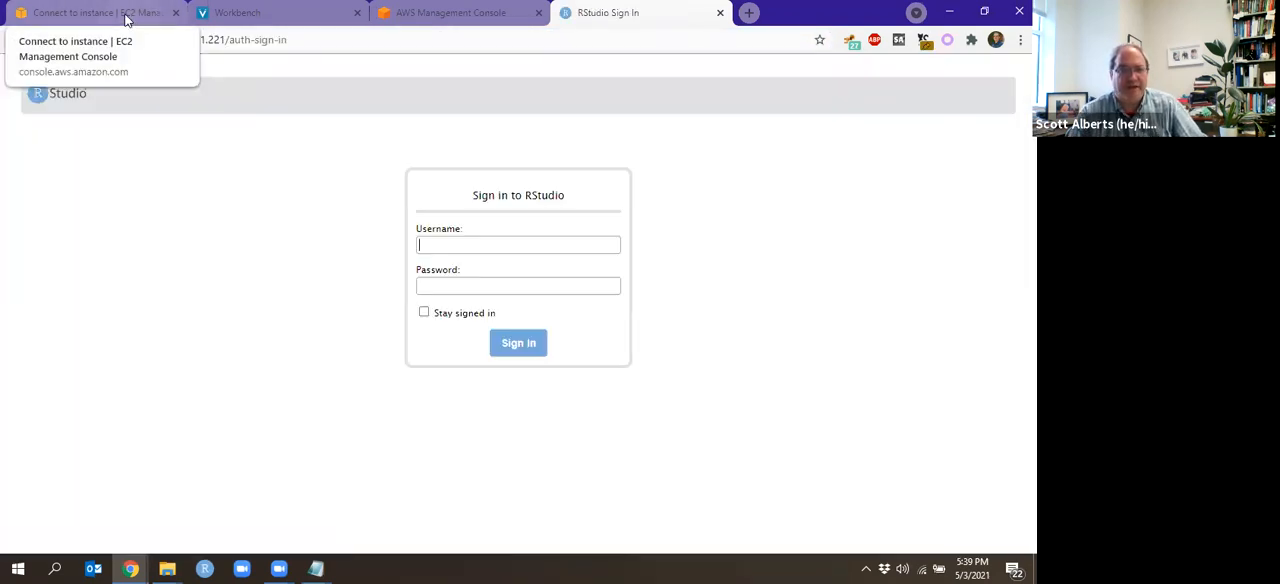
{"action": "left_click", "coordinate": [433, 247]}
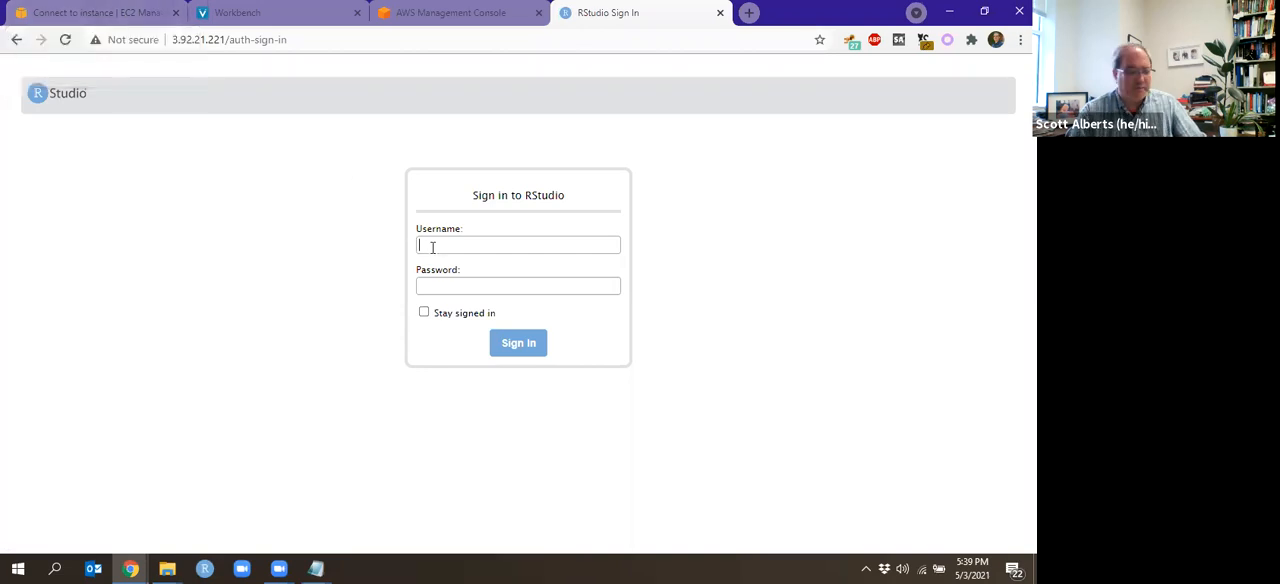
{"action": "type", "text": "rstudio"}
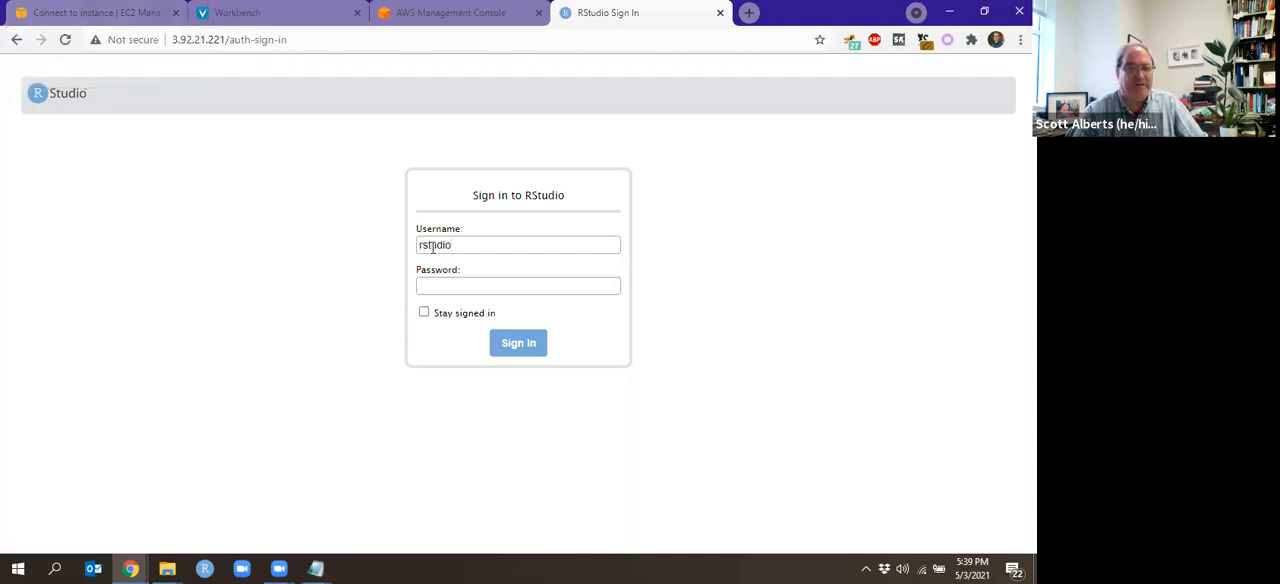
Copy the instance ID from the Connect page, use it as the password, and sign in to RStudio Server
{"action": "left_click", "coordinate": [90, 12]}
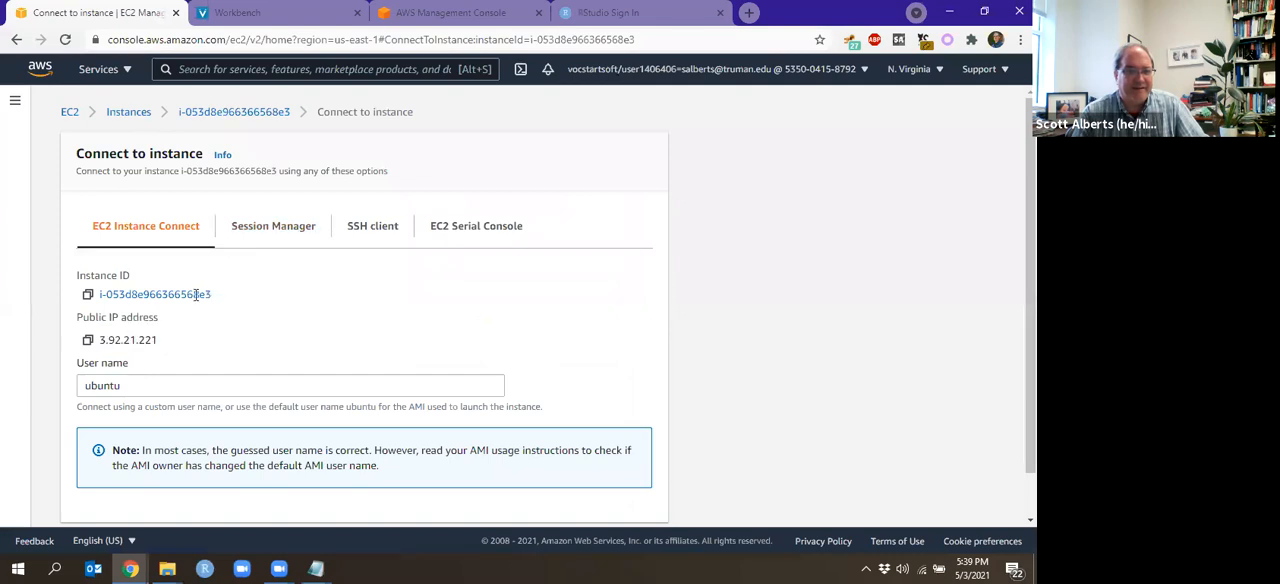
{"action": "left_click_drag", "start_coordinate": [212, 294], "coordinate": [103, 294]}
{"action": "key", "text": "ctrl+c"}
{"action": "left_click", "coordinate": [607, 12]}
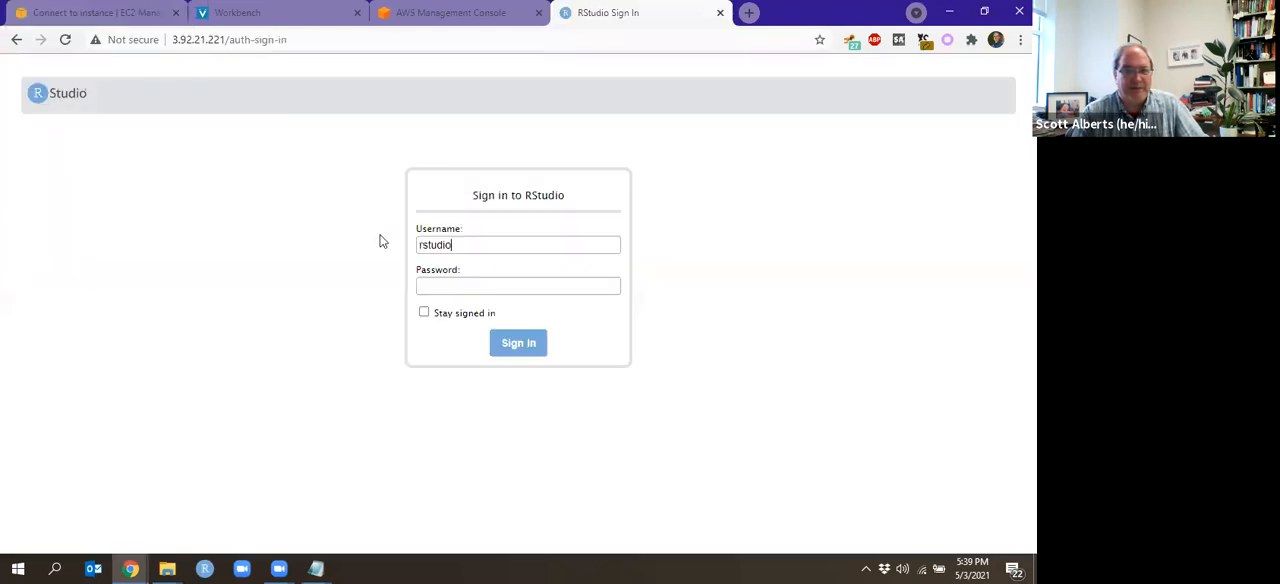
{"action": "left_click", "coordinate": [439, 286]}
{"action": "key", "text": "ctrl+v"}
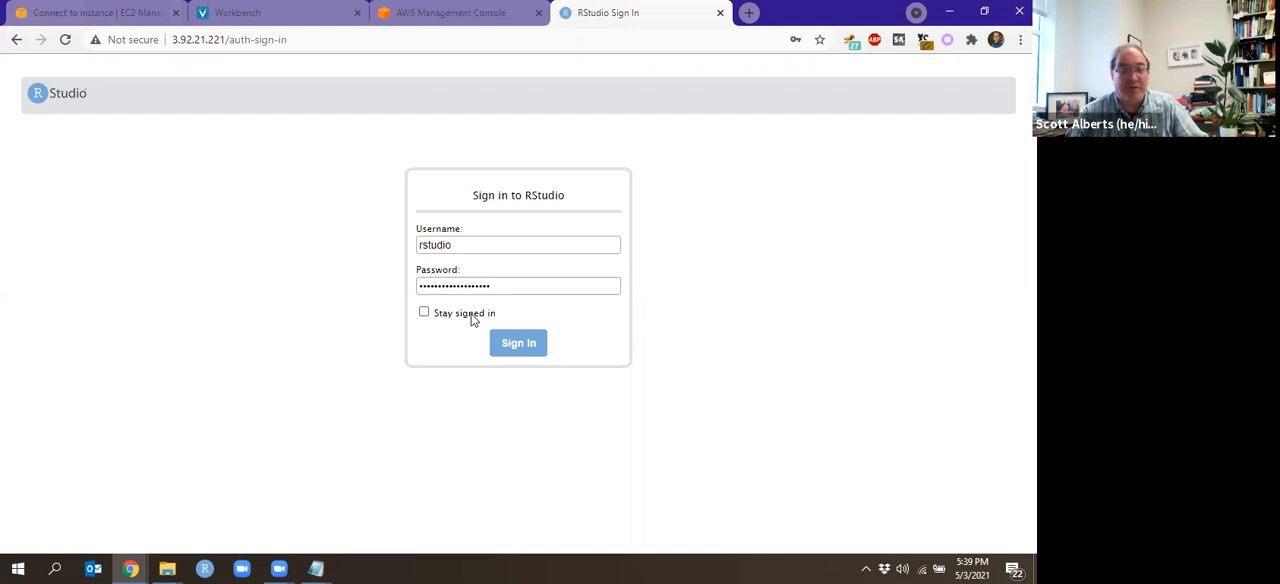
{"action": "left_click", "coordinate": [530, 351]}
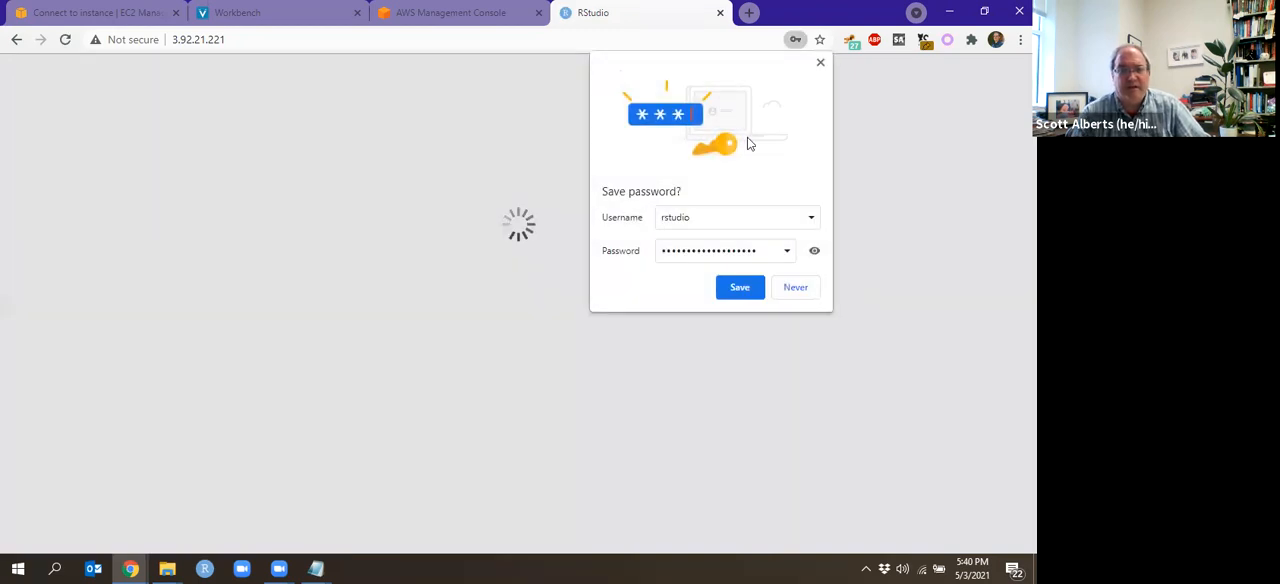
Dismiss Chrome's save-password prompt and run library("RStudioAMI") from Welcome.R, then move to the passwd() line
{"action": "left_click", "coordinate": [817, 65]}
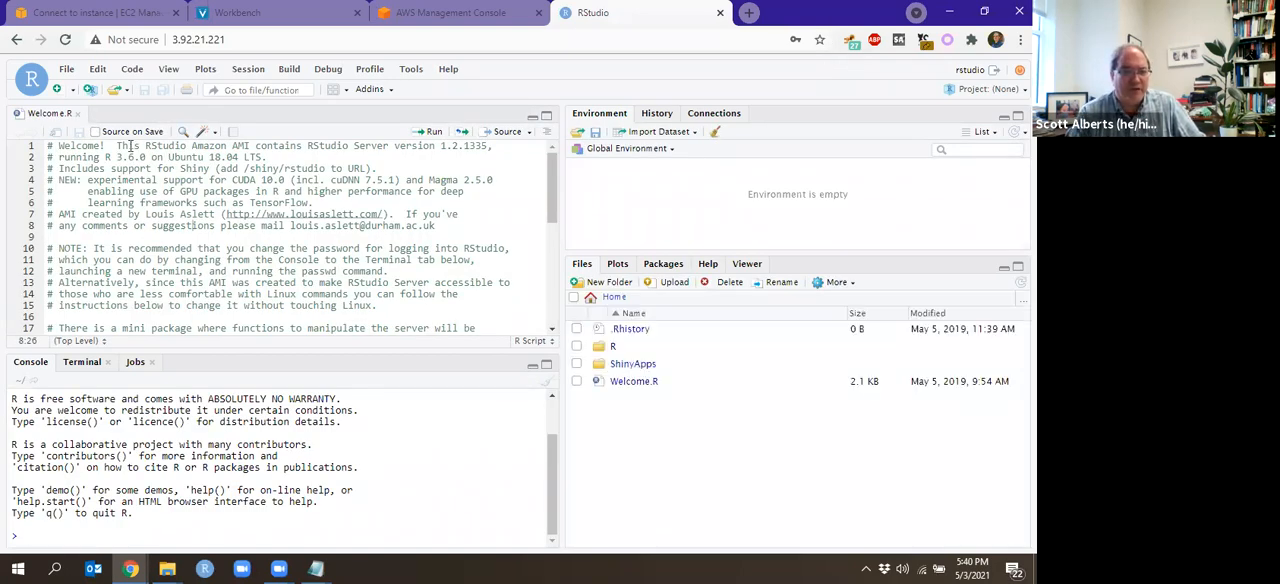
{"action": "left_click_drag", "start_coordinate": [130, 146], "coordinate": [268, 157]}
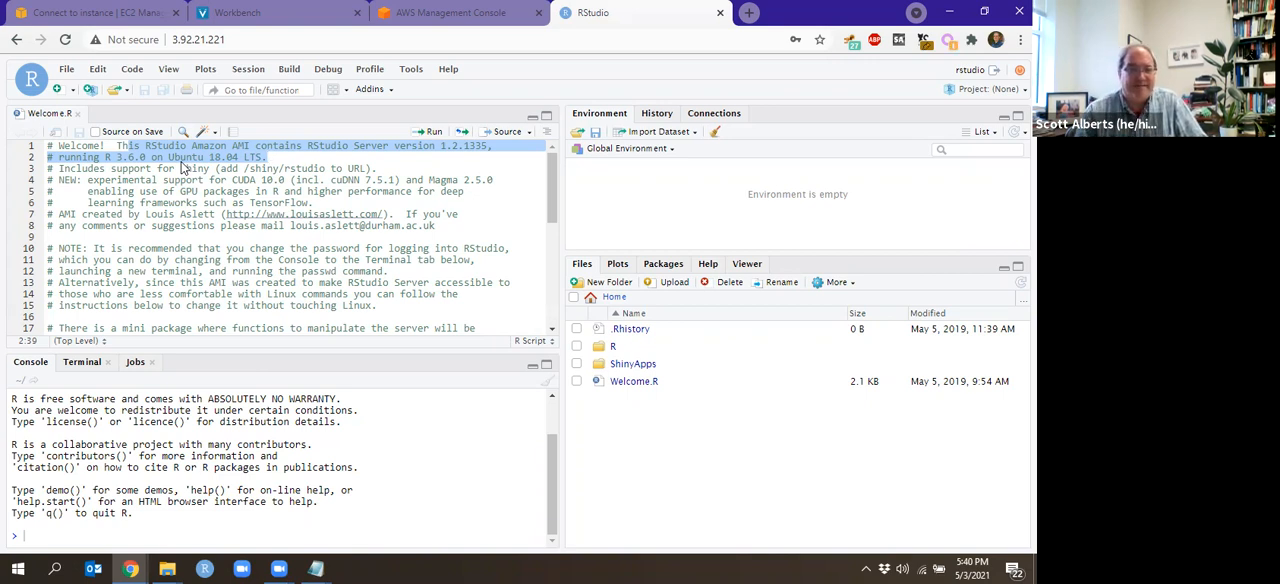
{"action": "scroll", "coordinate": [200, 270], "scroll_direction": "down", "scroll_amount": 2}
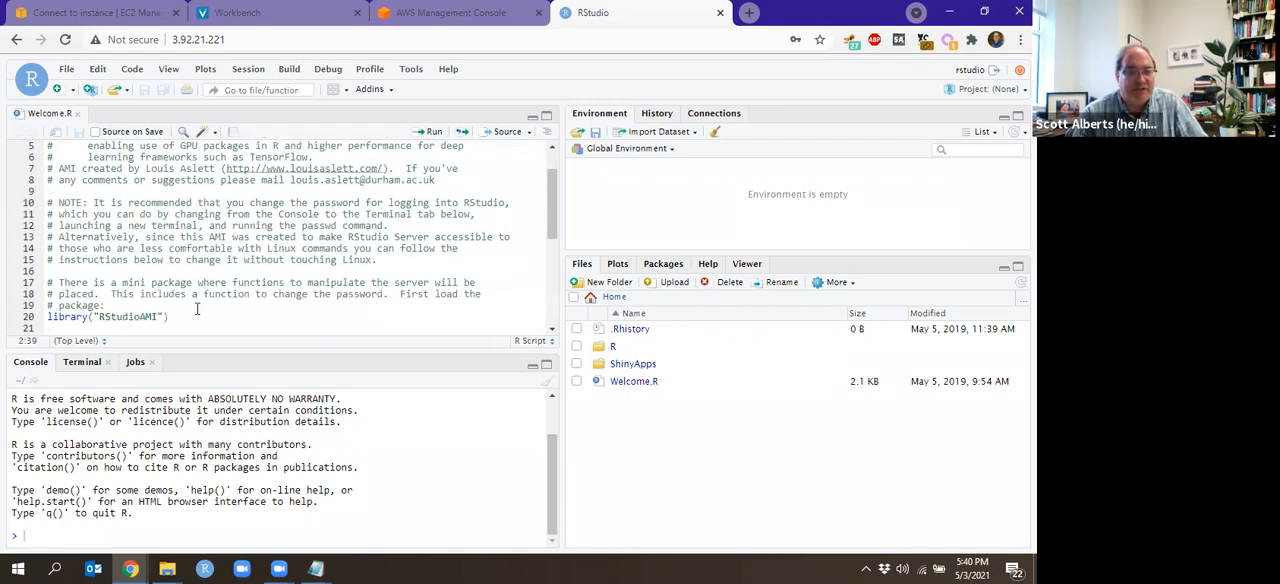
{"action": "left_click", "coordinate": [190, 316]}
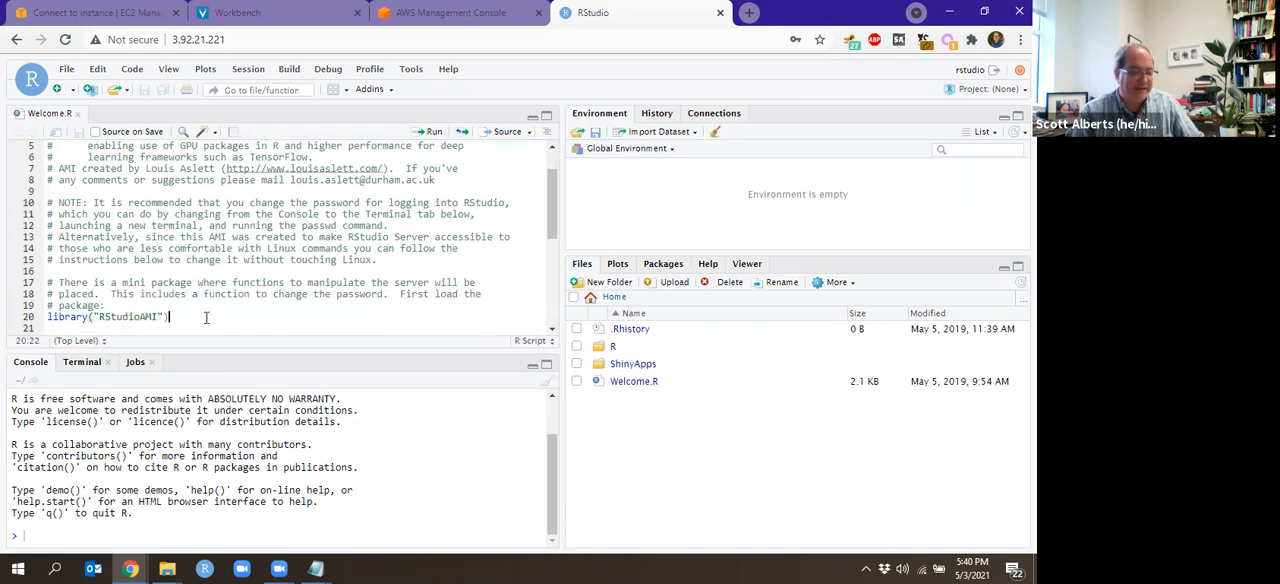
{"action": "key", "text": "ctrl+Return"}
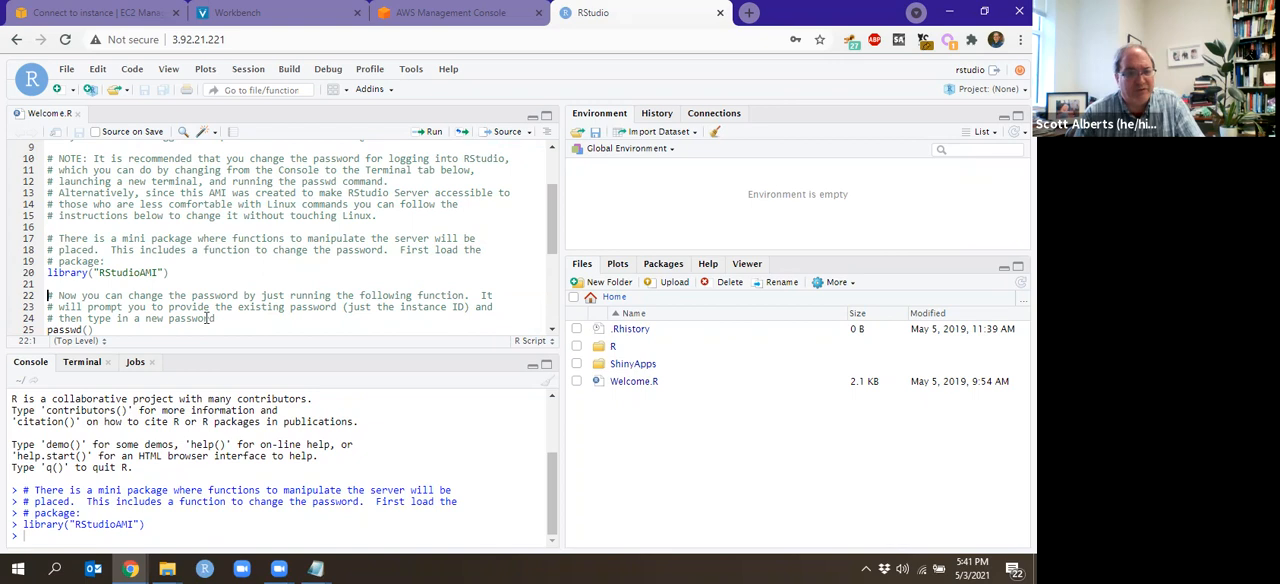
{"action": "scroll", "coordinate": [207, 318], "scroll_direction": "down", "scroll_amount": 1}
{"action": "left_click", "coordinate": [66, 290]}
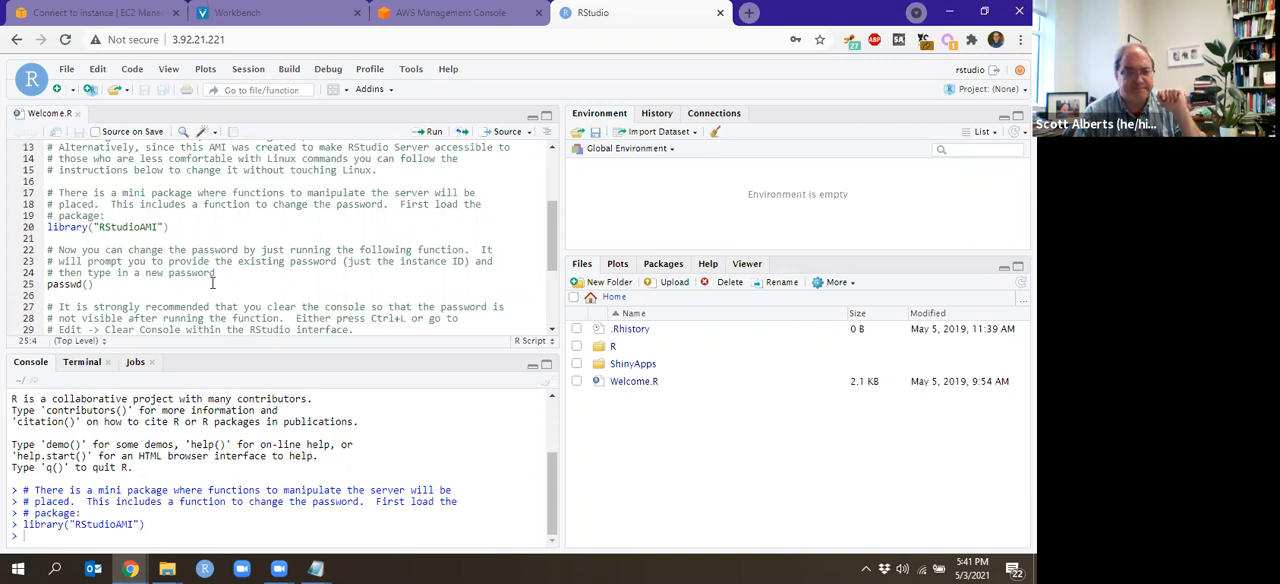
{"action": "scroll", "coordinate": [212, 283], "scroll_direction": "down", "scroll_amount": 3}
{"action": "left_click", "coordinate": [105, 307]}
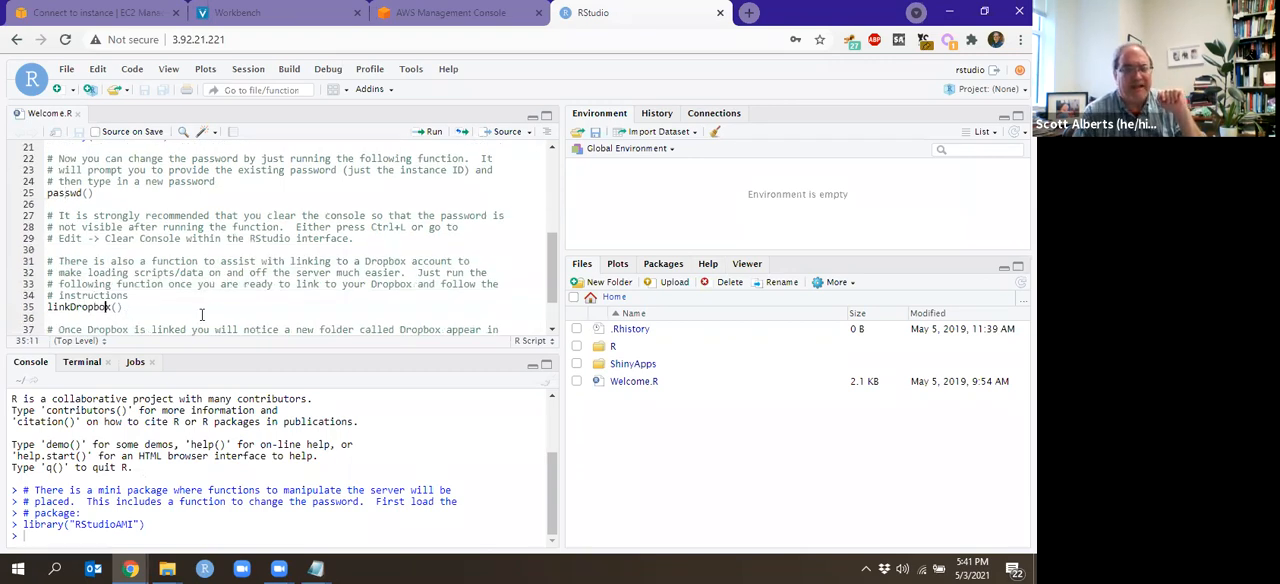